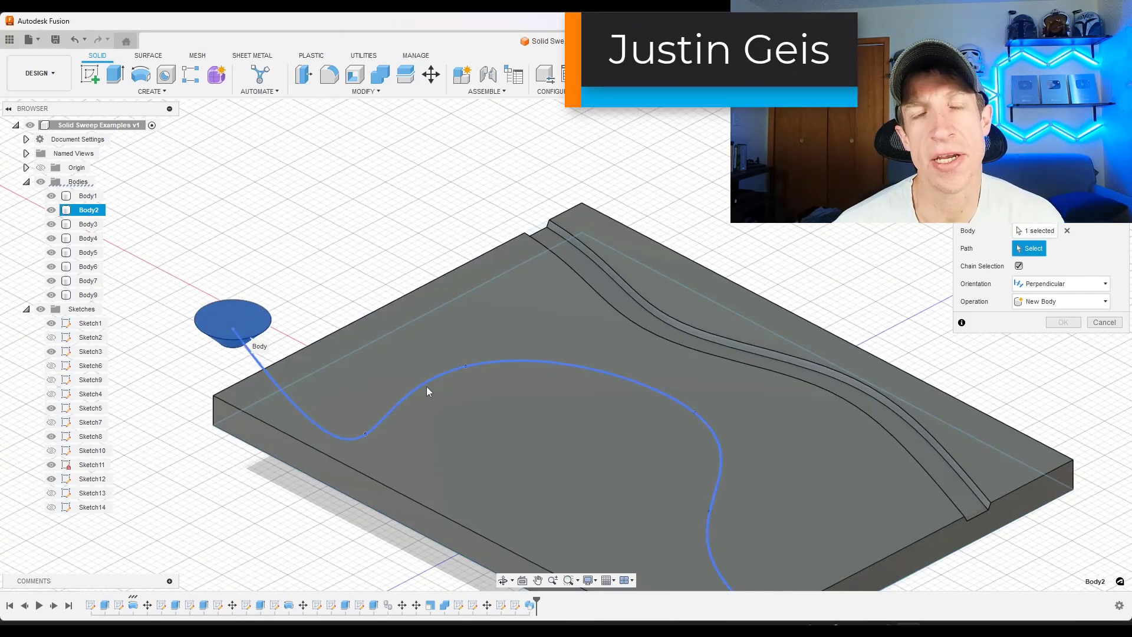
{"action": "left_click", "coordinate": [270, 365]}
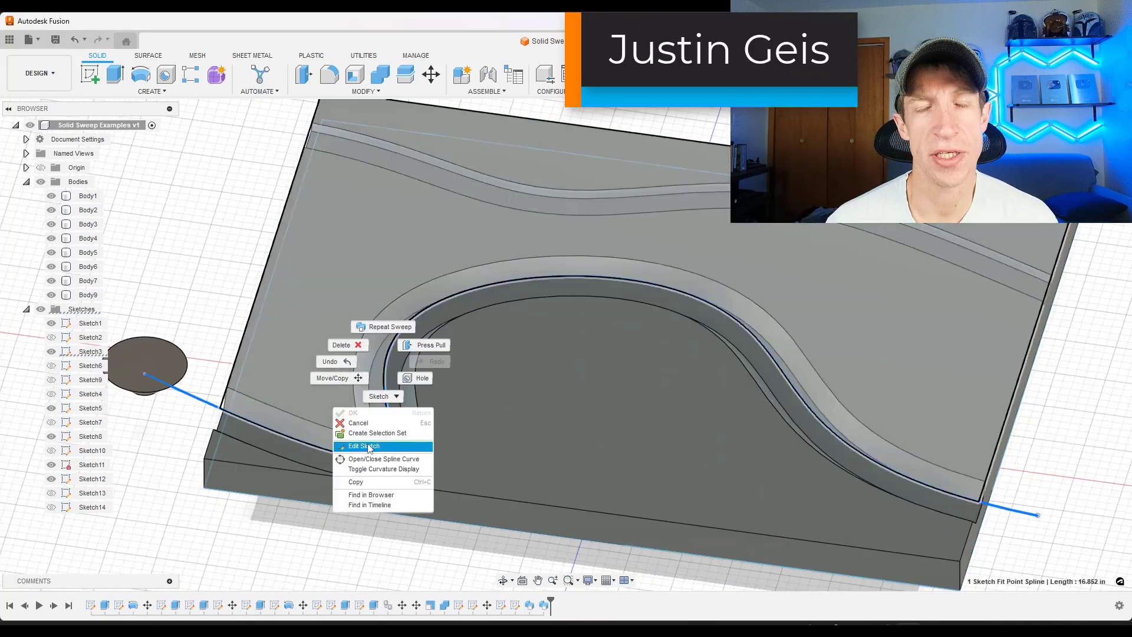
{"action": "left_click", "coordinate": [381, 445]}
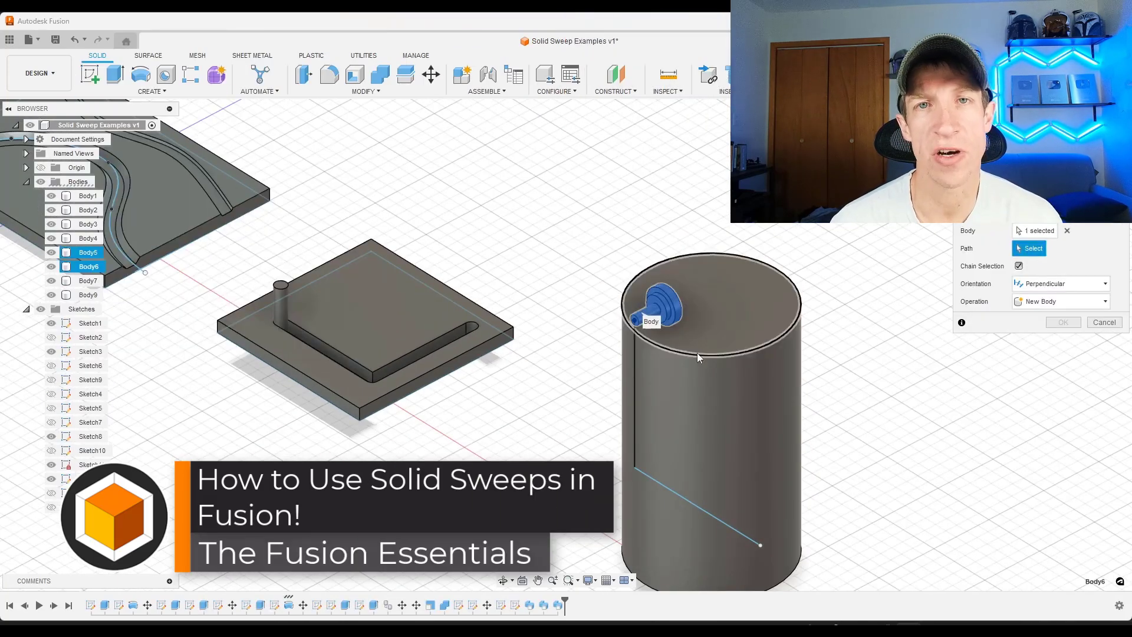
{"action": "left_click", "coordinate": [688, 475]}
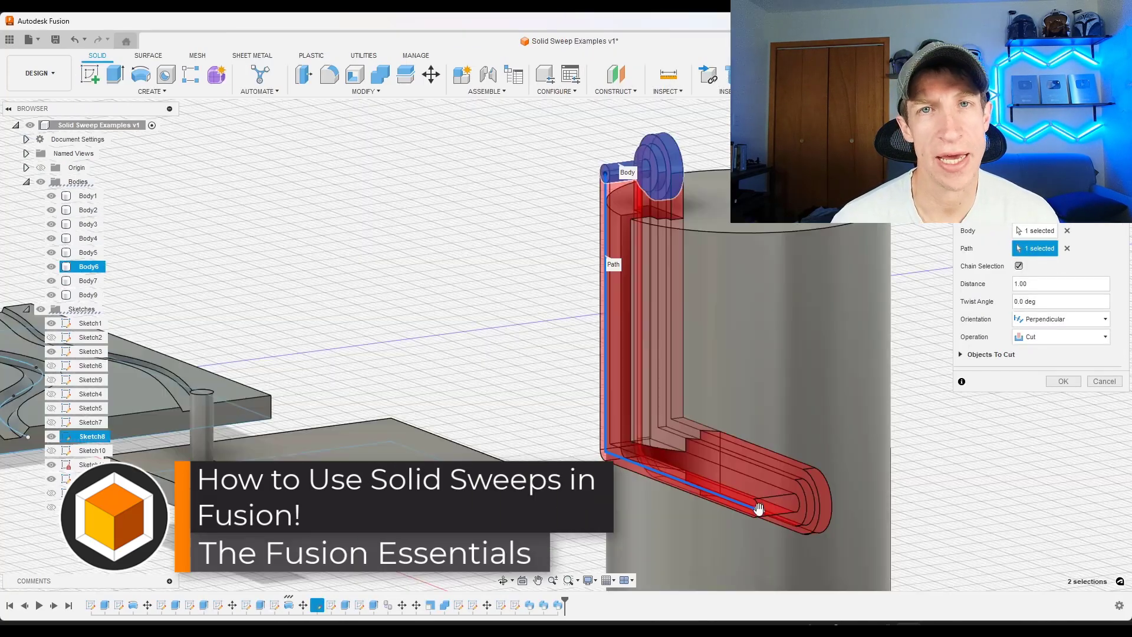
{"action": "left_click_drag", "start_coordinate": [759, 509], "coordinate": [640, 472]}
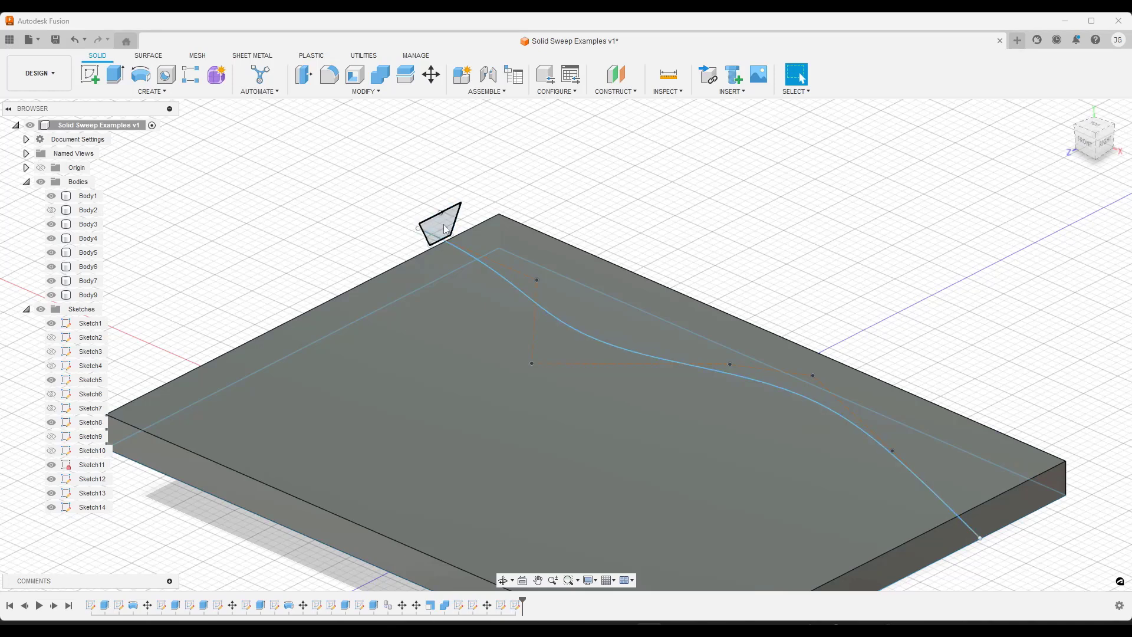
Cut a groove across the plate with a Single Path sweep of the trapezoid profile along the curved sketch line.
{"action": "left_click", "coordinate": [152, 92]}
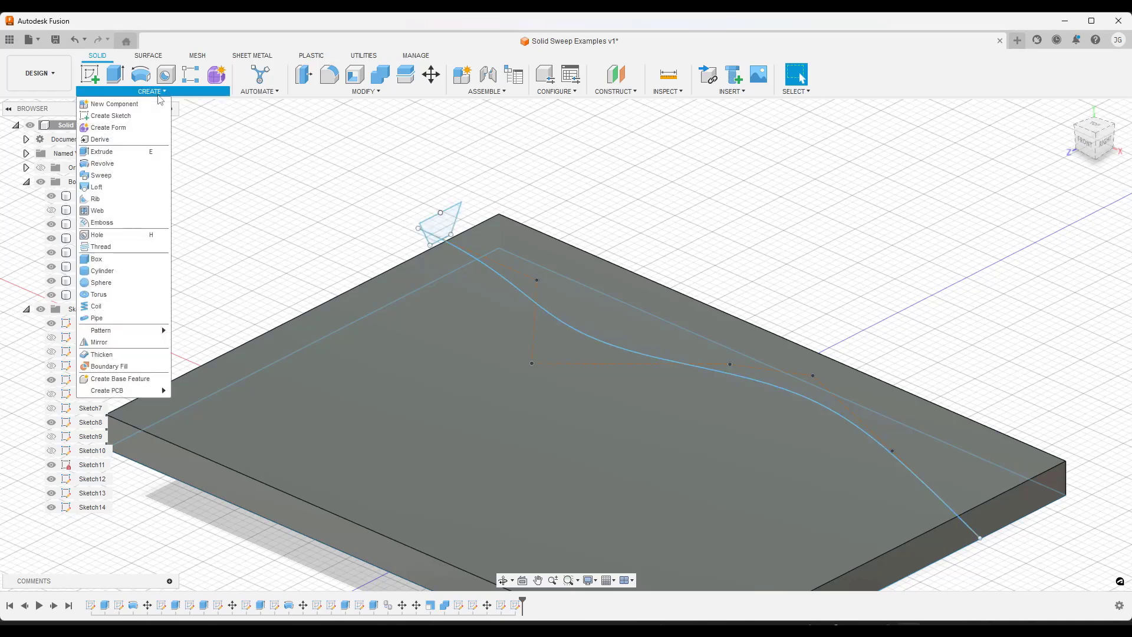
{"action": "left_click", "coordinate": [102, 175]}
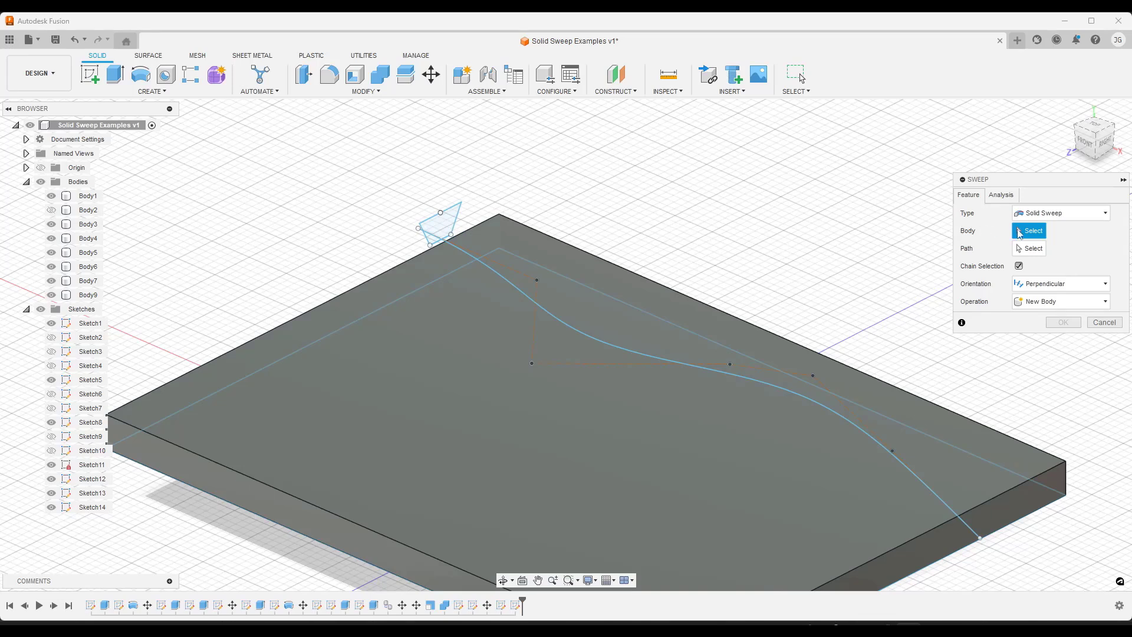
{"action": "left_click", "coordinate": [1061, 213]}
{"action": "left_click", "coordinate": [1042, 222]}
{"action": "left_click", "coordinate": [442, 229]}
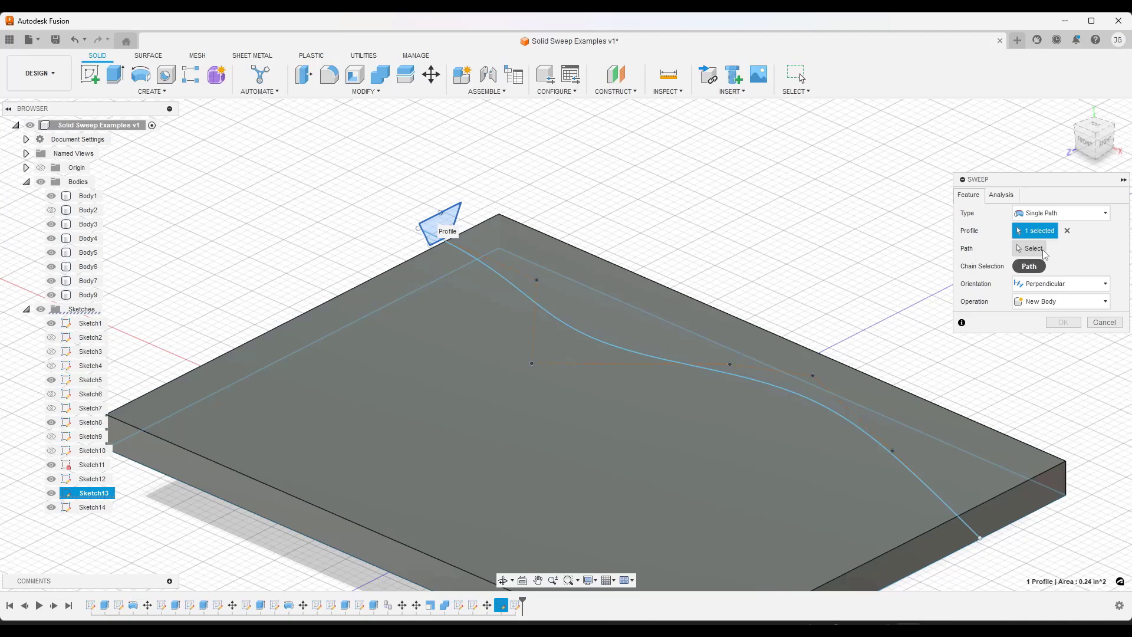
{"action": "left_click", "coordinate": [1031, 249]}
{"action": "left_click", "coordinate": [512, 283]}
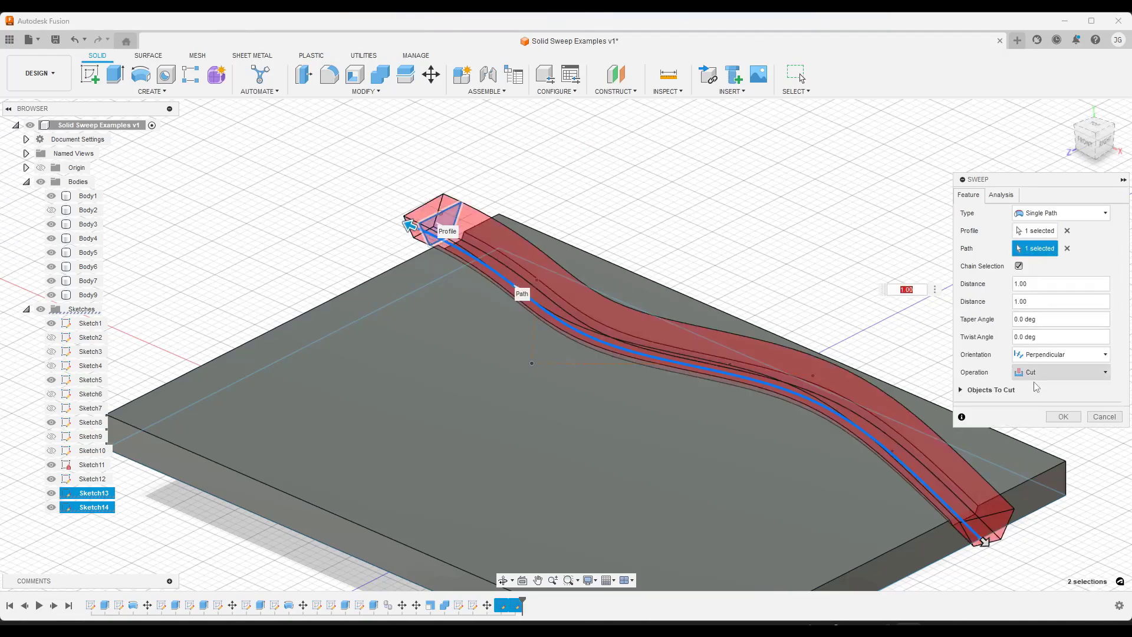
{"action": "left_click", "coordinate": [1063, 417]}
{"action": "middle_click_drag", "start_coordinate": [961, 439], "coordinate": [923, 424], "text": "shift"}
{"action": "scroll", "coordinate": [901, 504], "scroll_direction": "up", "scroll_amount": 3}
{"action": "scroll", "coordinate": [665, 313], "scroll_direction": "down", "scroll_amount": 5}
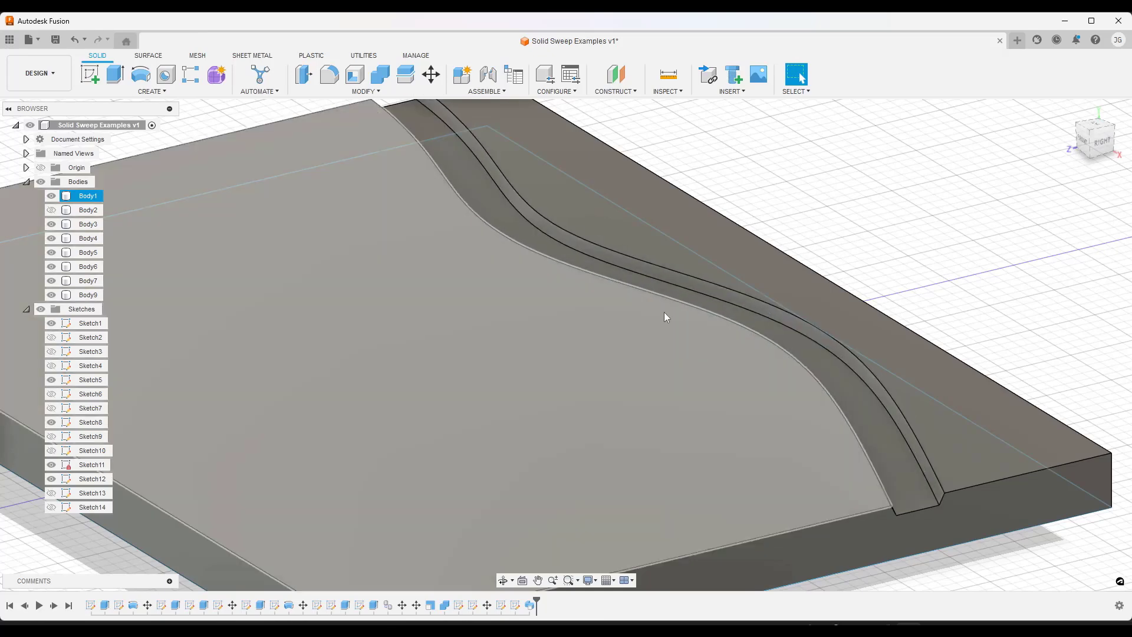
Show Body2, the cone-shaped cutter beside the plate, and inspect it up close.
{"action": "middle_click_drag", "start_coordinate": [602, 307], "coordinate": [631, 321], "text": "shift"}
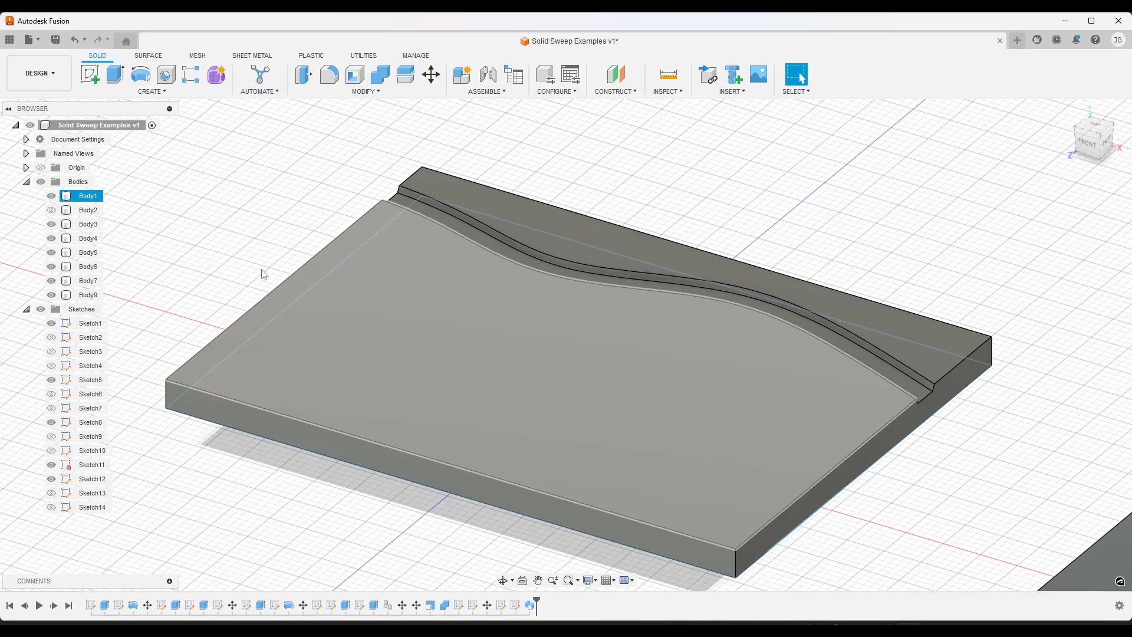
{"action": "left_click", "coordinate": [49, 214]}
{"action": "left_click", "coordinate": [51, 213]}
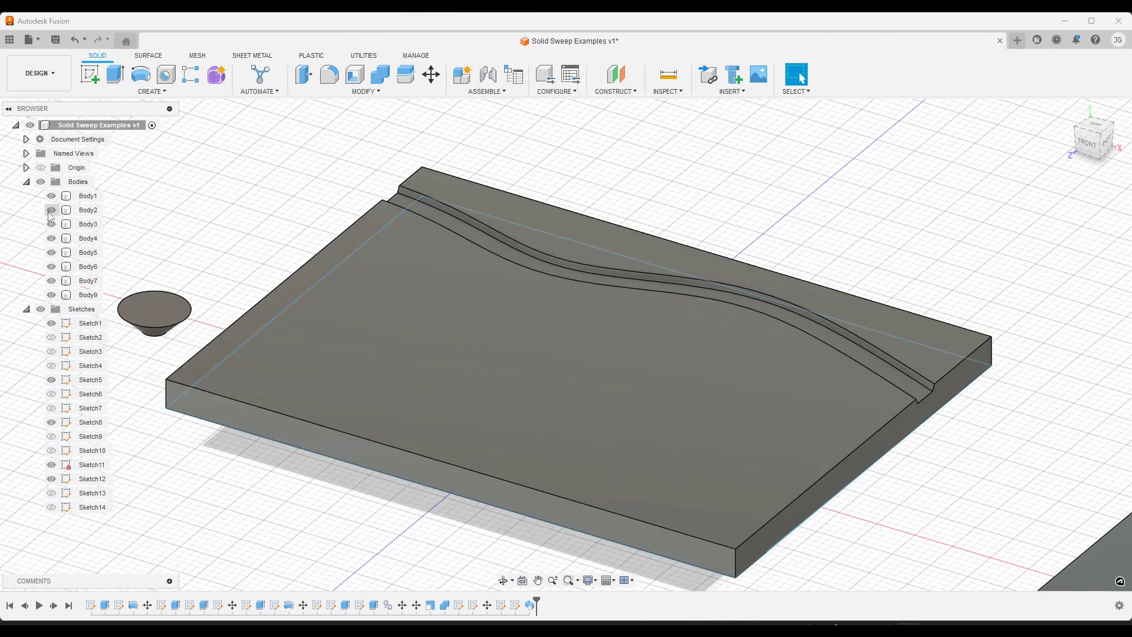
{"action": "left_click", "coordinate": [256, 324]}
{"action": "scroll", "coordinate": [254, 322], "scroll_direction": "down", "scroll_amount": 3}
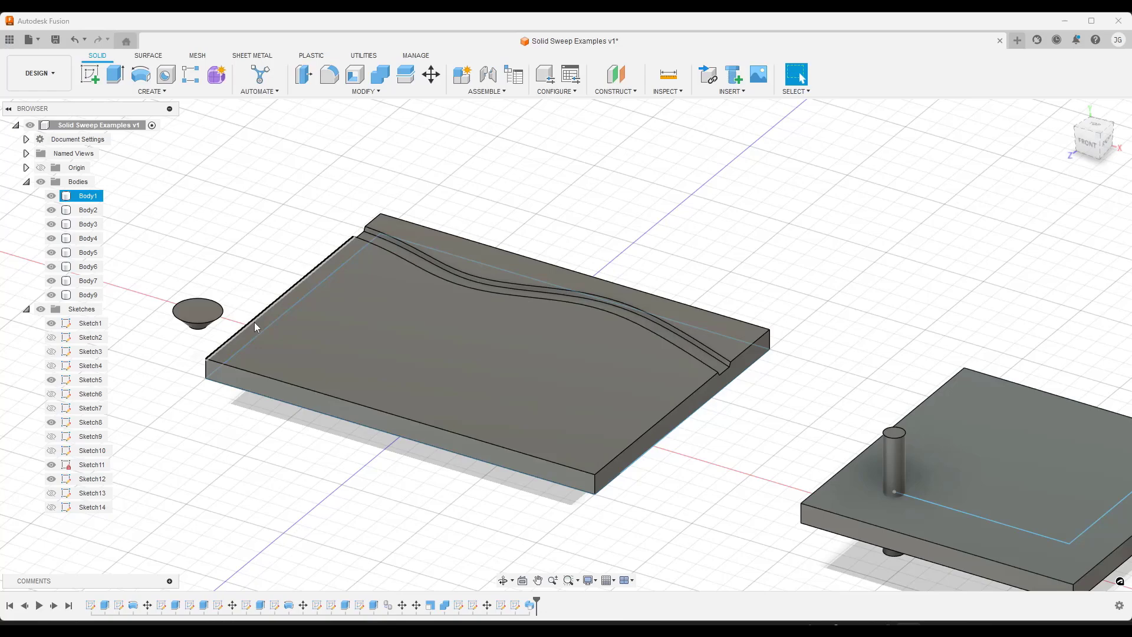
{"action": "middle_click_drag", "start_coordinate": [253, 322], "coordinate": [206, 315], "text": "shift"}
{"action": "scroll", "coordinate": [205, 313], "scroll_direction": "up", "scroll_amount": 5}
{"action": "left_click", "coordinate": [205, 307]}
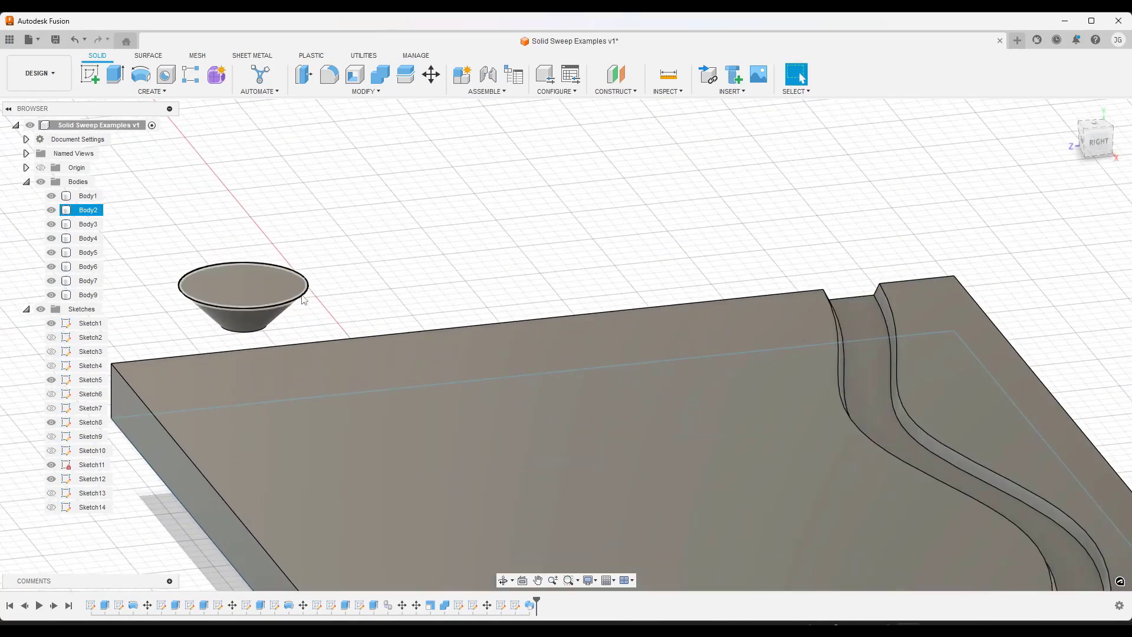
{"action": "scroll", "coordinate": [235, 299], "scroll_direction": "down", "scroll_amount": 3}
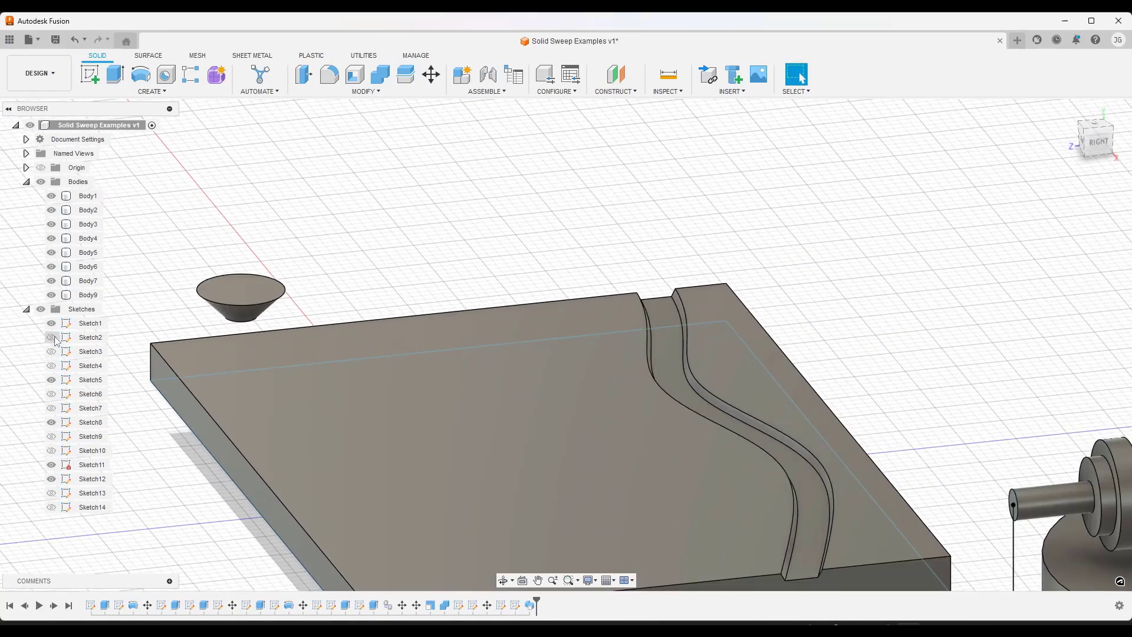
Show Sketch3, the path spline that runs from the cone-shaped body across the plate.
{"action": "left_click", "coordinate": [52, 341]}
{"action": "left_click", "coordinate": [52, 352]}
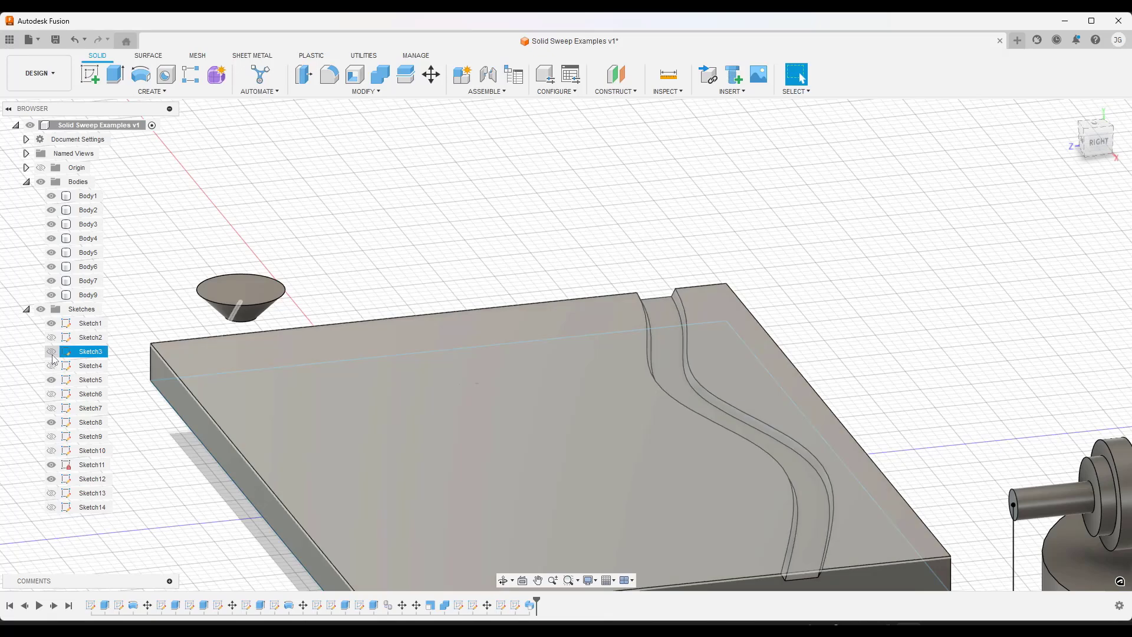
{"action": "left_click", "coordinate": [53, 355]}
{"action": "scroll", "coordinate": [389, 358], "scroll_direction": "down", "scroll_amount": 3}
{"action": "mouse_move", "coordinate": [392, 377]}
{"action": "middle_mouse_down", "text": "shift"}
{"action": "mouse_move", "coordinate": [450, 404]}
{"action": "mouse_move", "coordinate": [456, 394]}
{"action": "middle_mouse_up", "text": "shift"}
Reshape the Sketch3 spline by moving its peak point to about X 0.23, Z -2.06 in and the preceding point to about X -3.0, Z -0.64 in.
{"action": "left_click", "coordinate": [481, 293]}
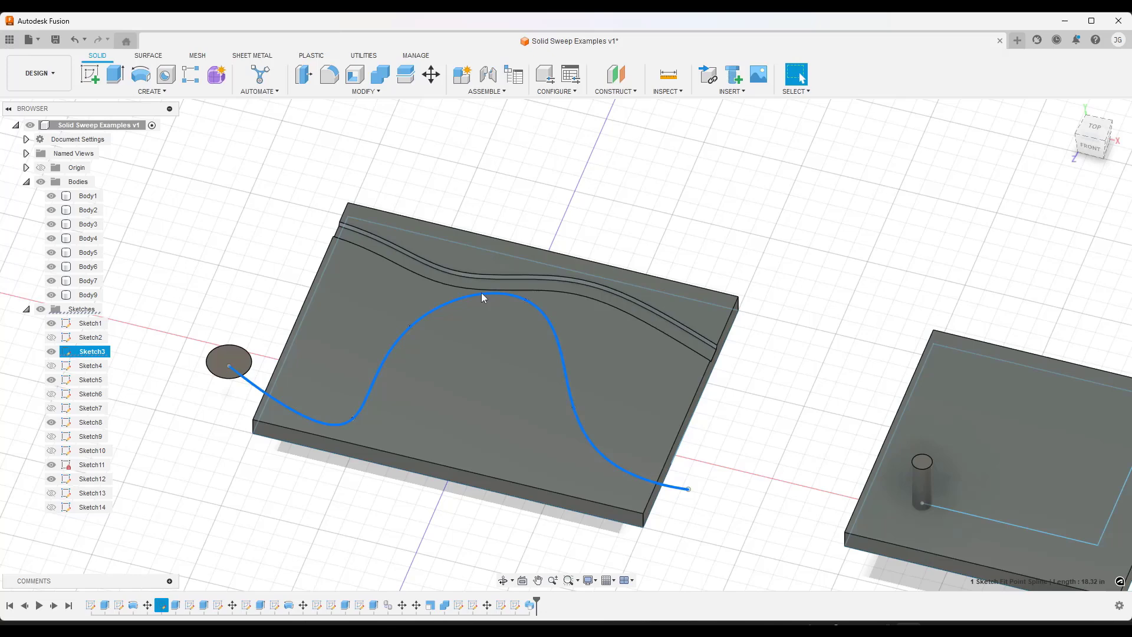
{"action": "right_click", "coordinate": [481, 293]}
{"action": "left_click", "coordinate": [483, 376]}
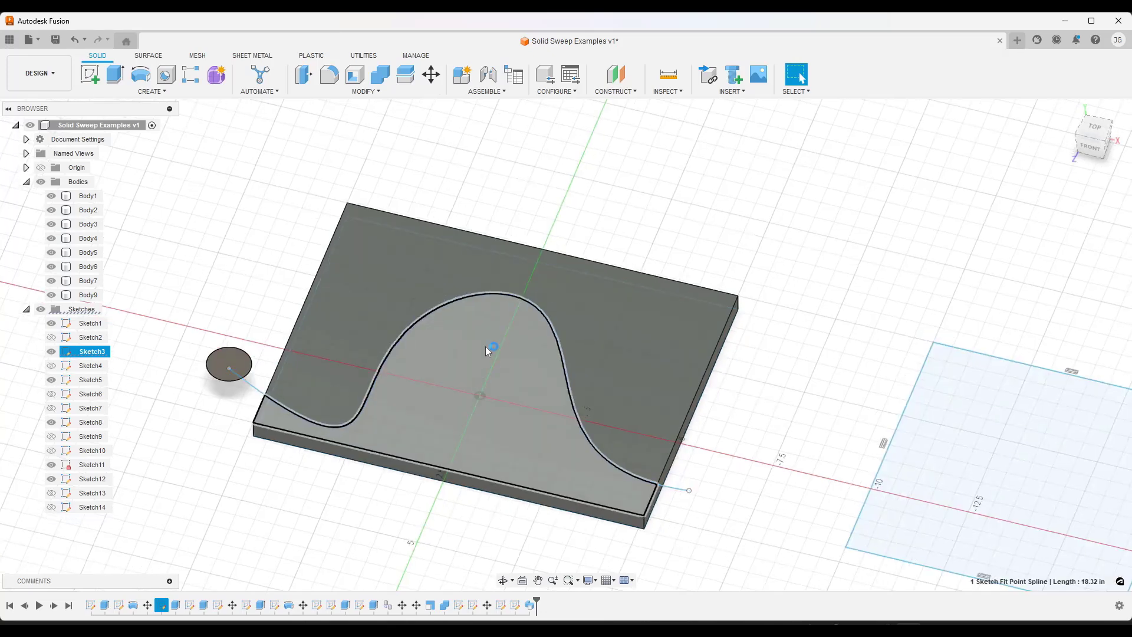
{"action": "left_click", "coordinate": [500, 329]}
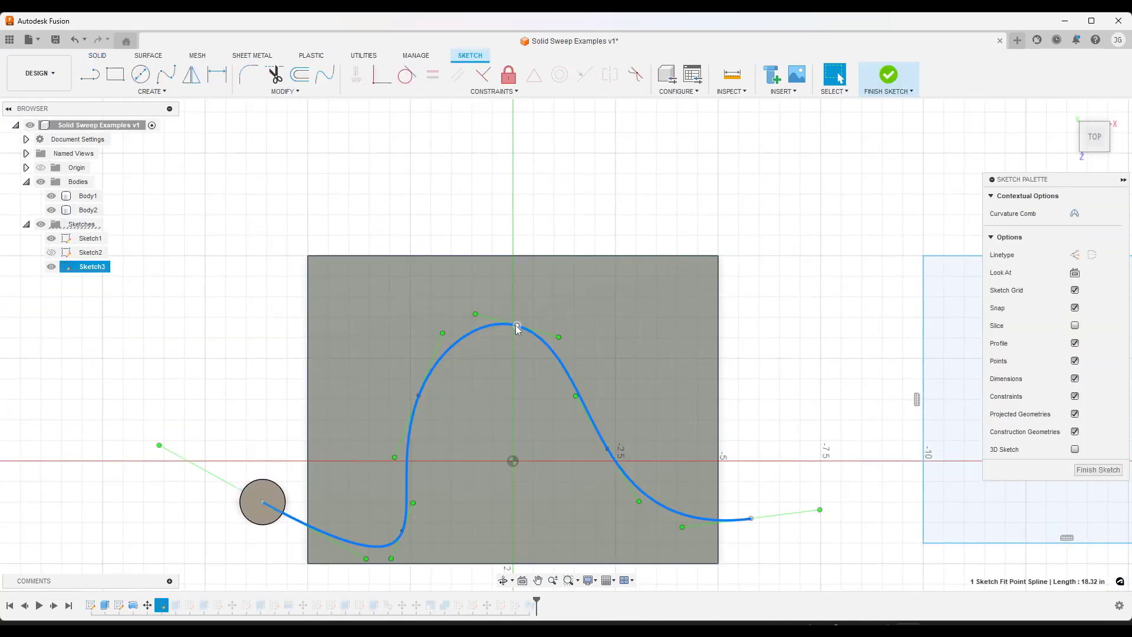
{"action": "left_click_drag", "start_coordinate": [517, 325], "coordinate": [519, 356]}
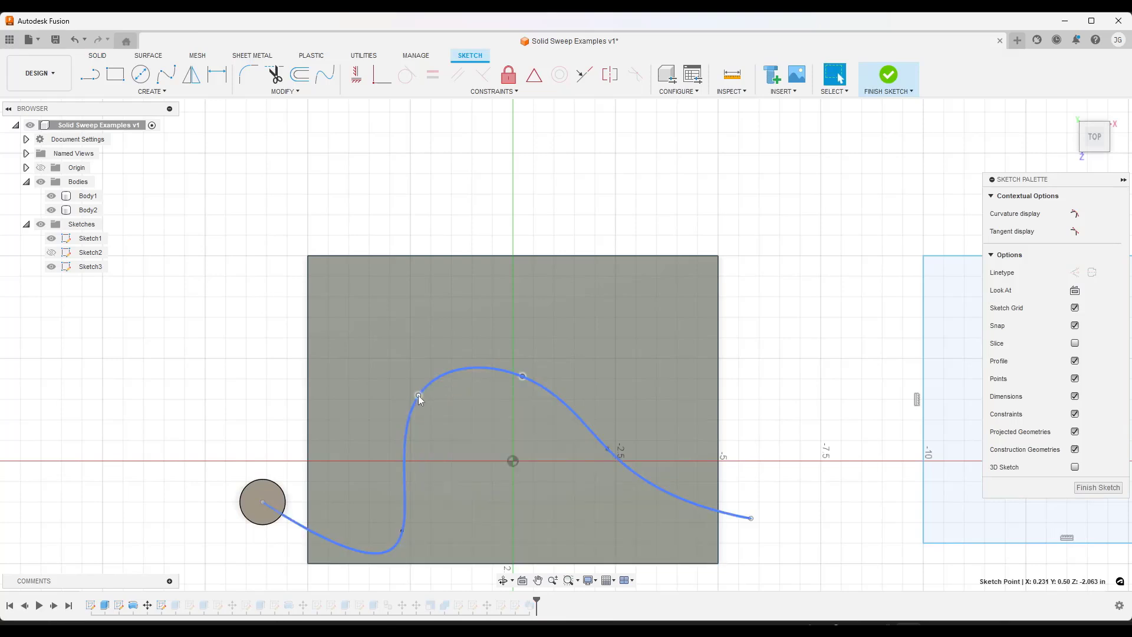
{"action": "left_click_drag", "start_coordinate": [419, 395], "coordinate": [384, 423]}
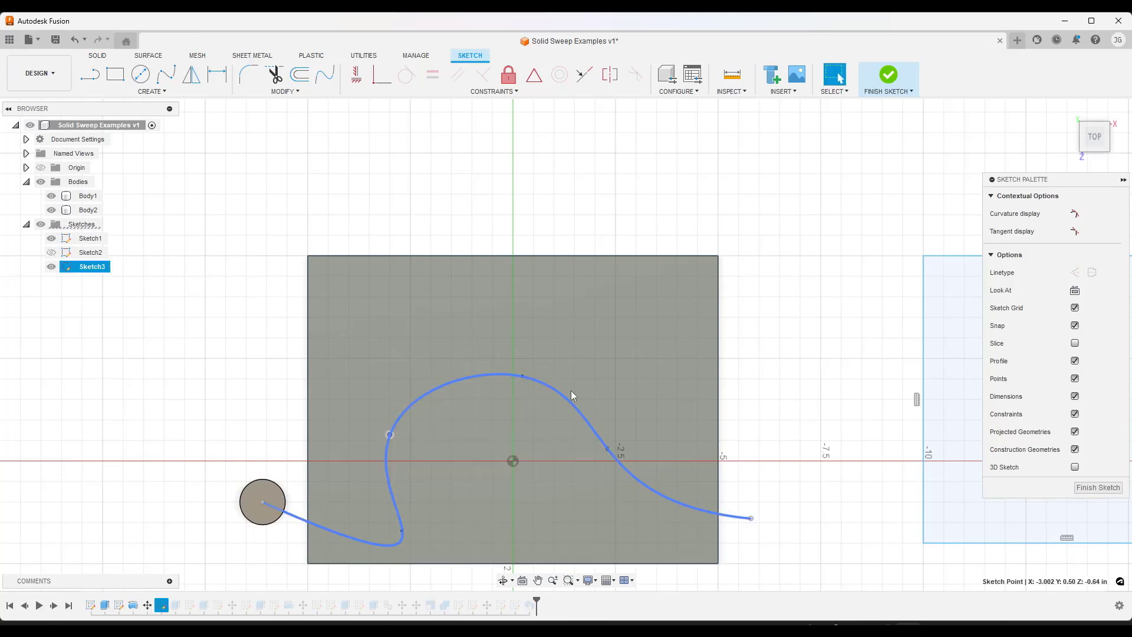
{"action": "left_click", "coordinate": [1098, 488]}
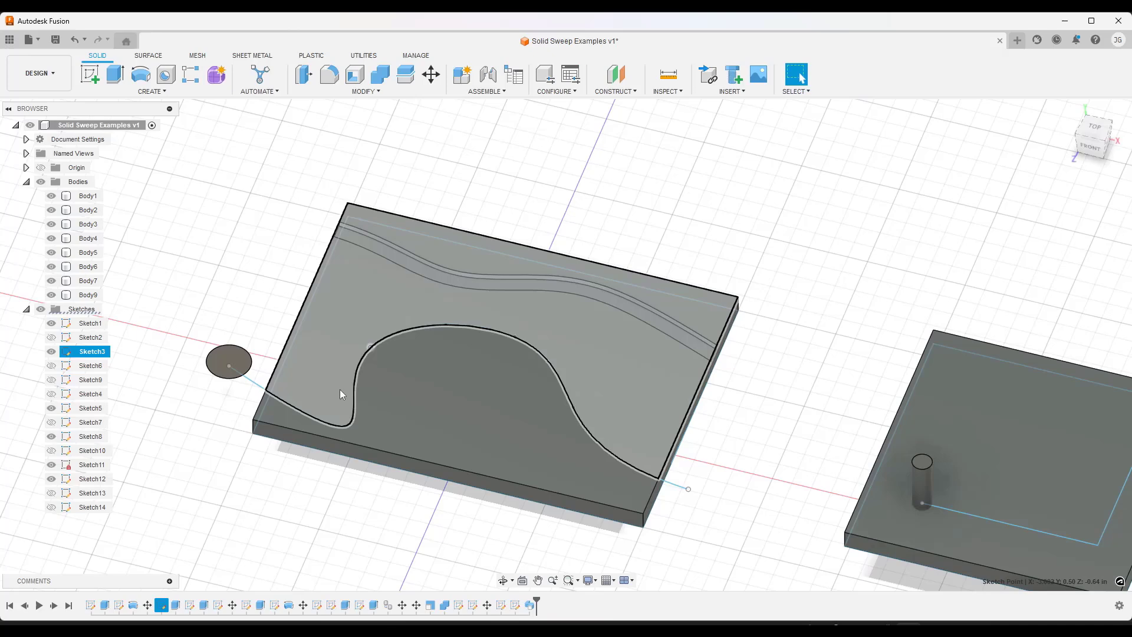
Start a Sweep of type Solid Sweep with the cone-shaped Body2 as the swept body.
{"action": "left_click", "coordinate": [144, 92]}
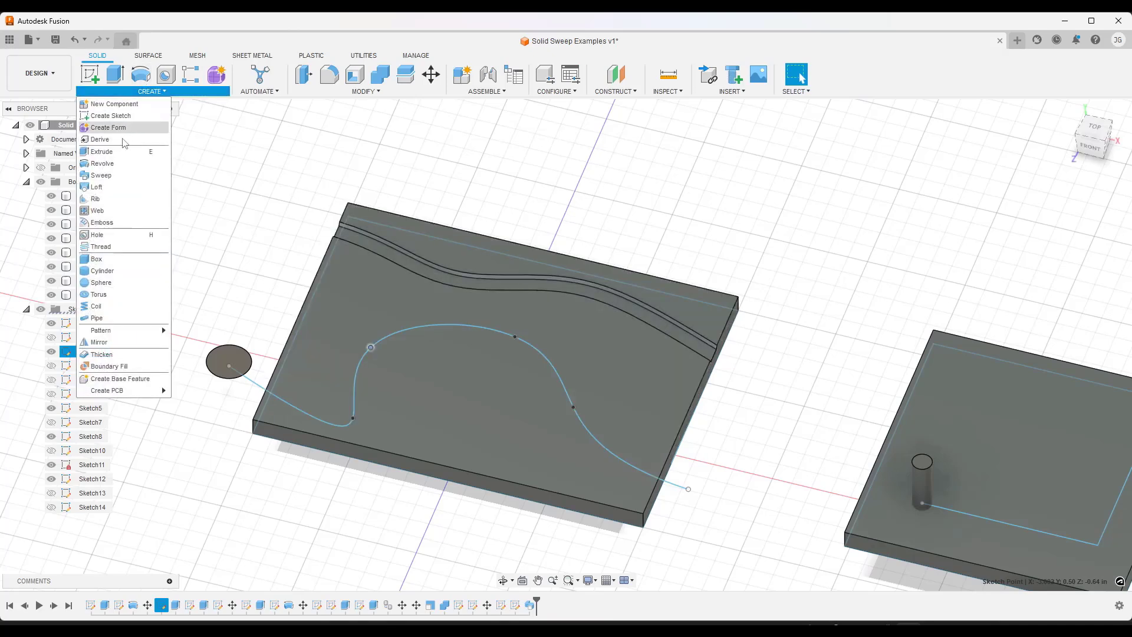
{"action": "left_click", "coordinate": [111, 176]}
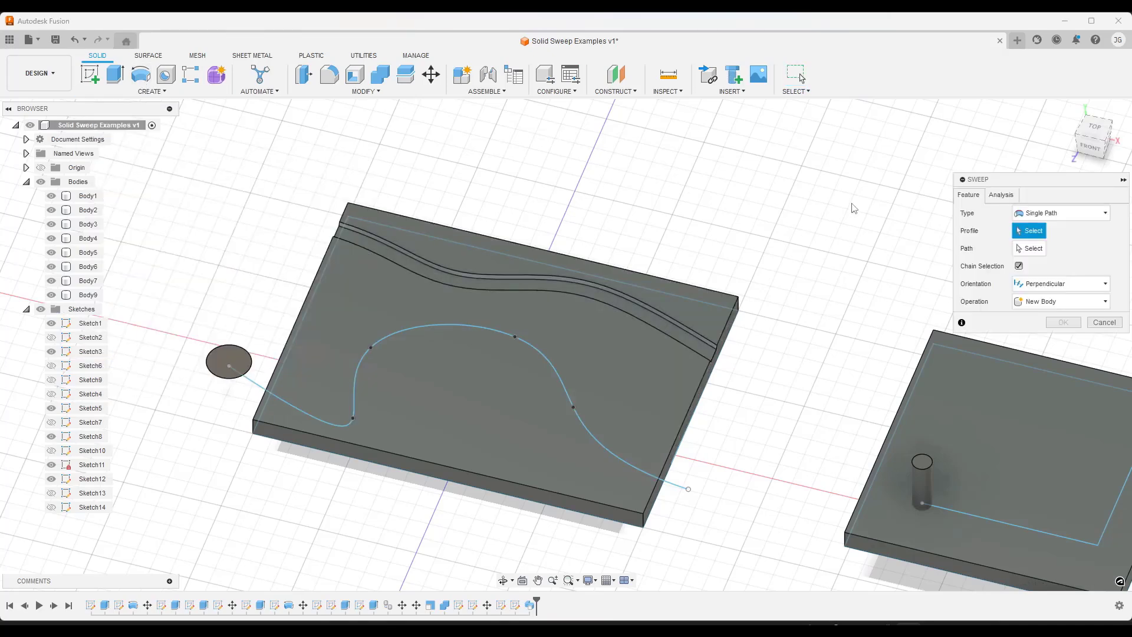
{"action": "left_click", "coordinate": [1067, 213]}
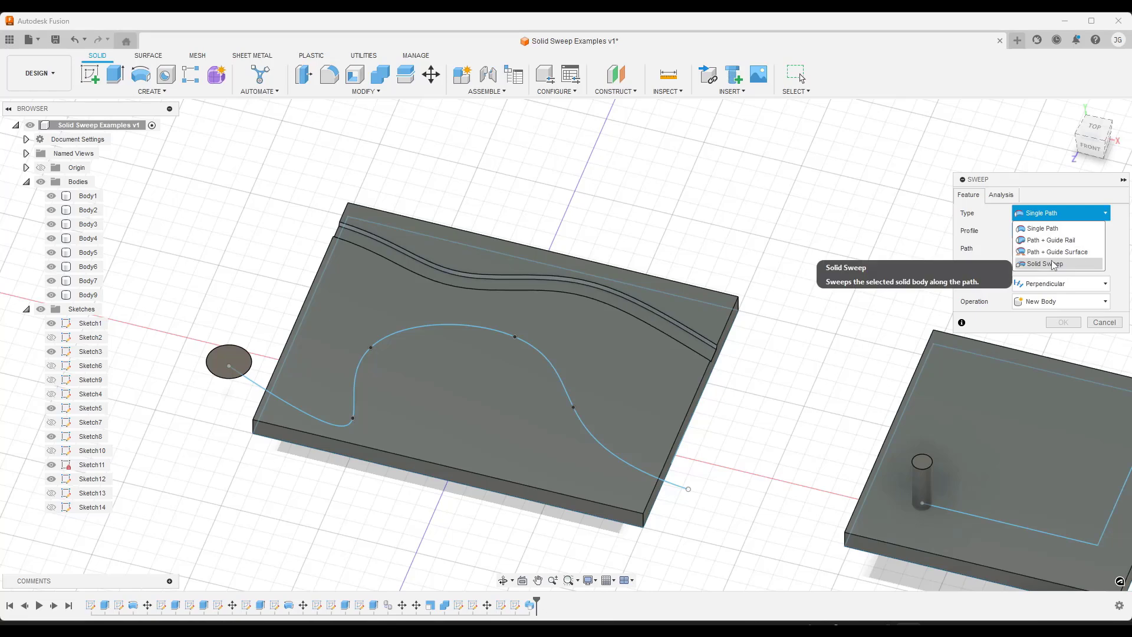
{"action": "left_click", "coordinate": [1045, 263]}
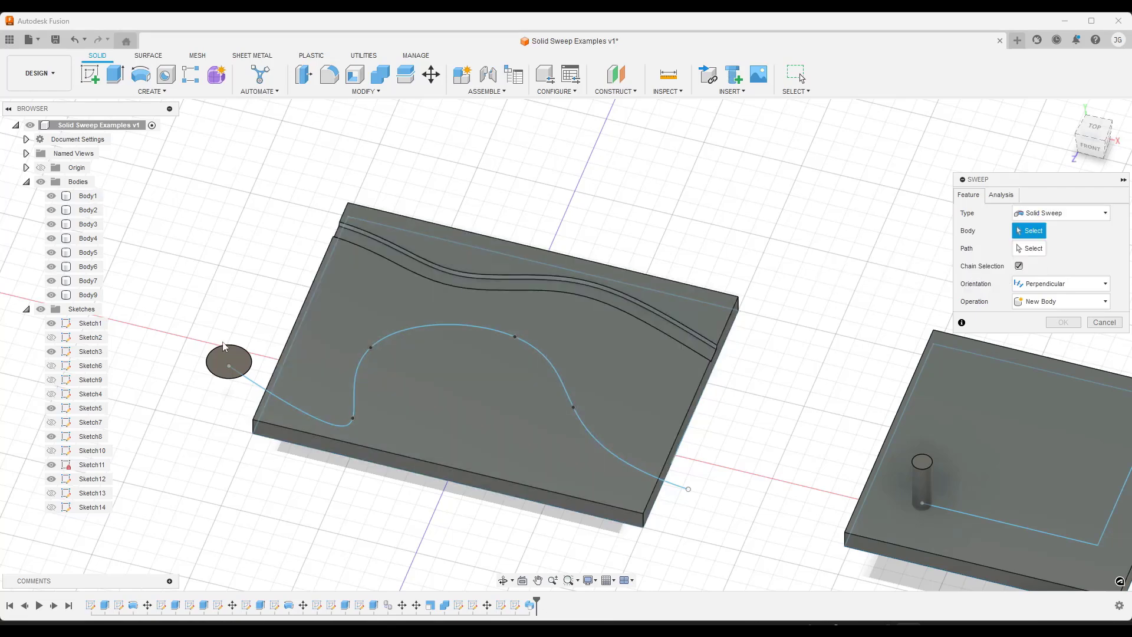
{"action": "middle_click_drag", "start_coordinate": [345, 396], "coordinate": [284, 378], "text": "shift"}
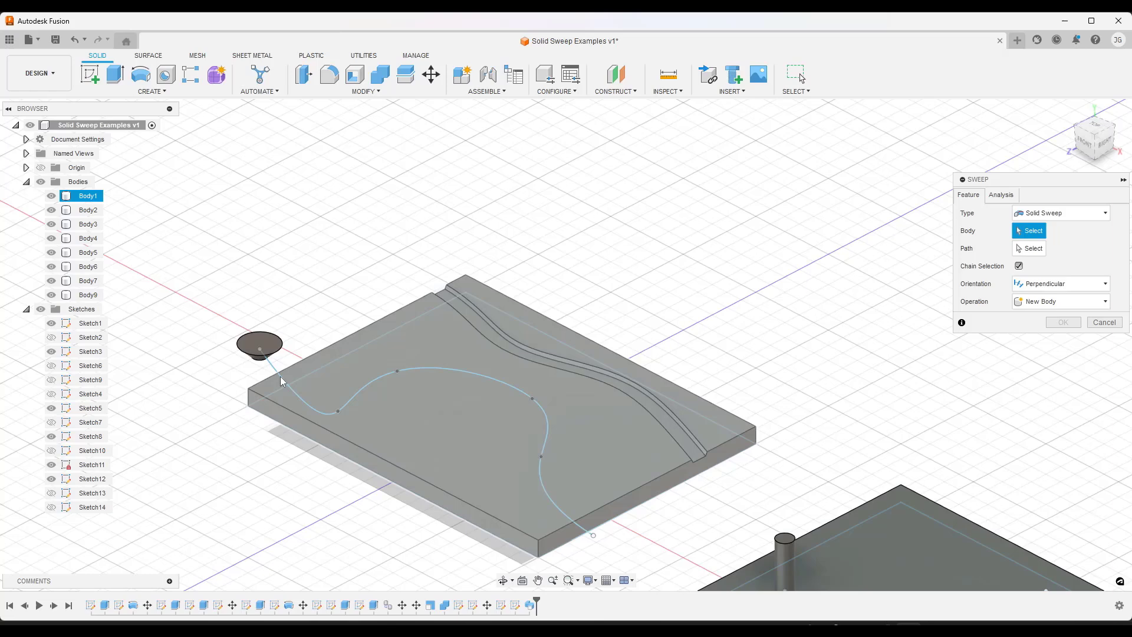
{"action": "left_click", "coordinate": [272, 352]}
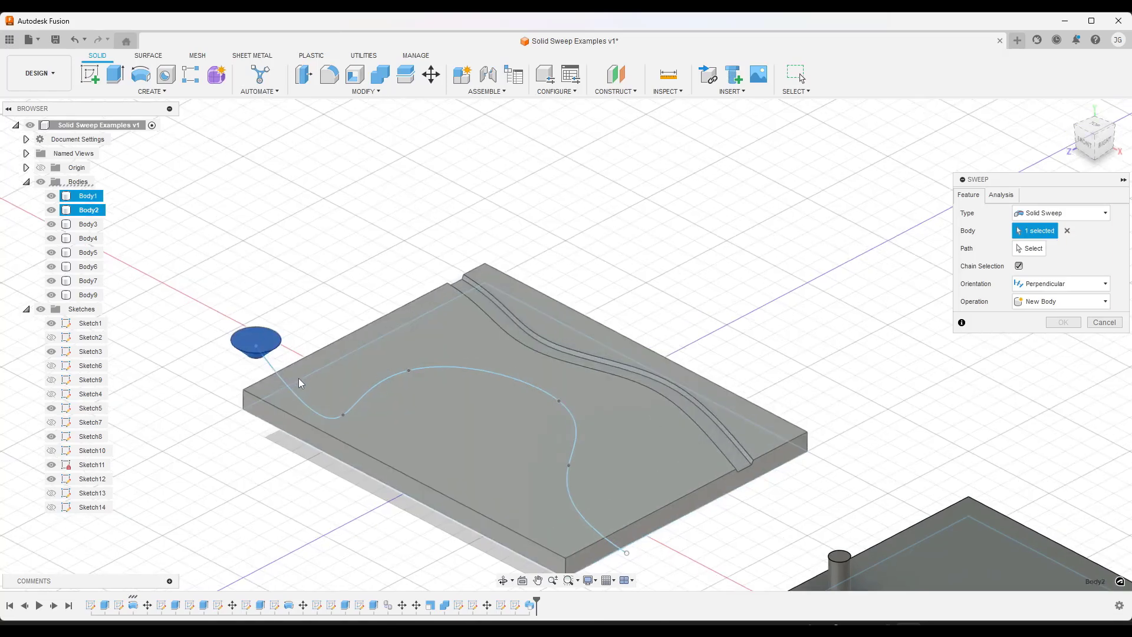
{"action": "scroll", "coordinate": [298, 407], "scroll_direction": "up", "scroll_amount": 3}
Cut a channel in the plate along the full Sketch3 spline, with Perpendicular orientation and the Cut operation.
{"action": "left_click", "coordinate": [1039, 252]}
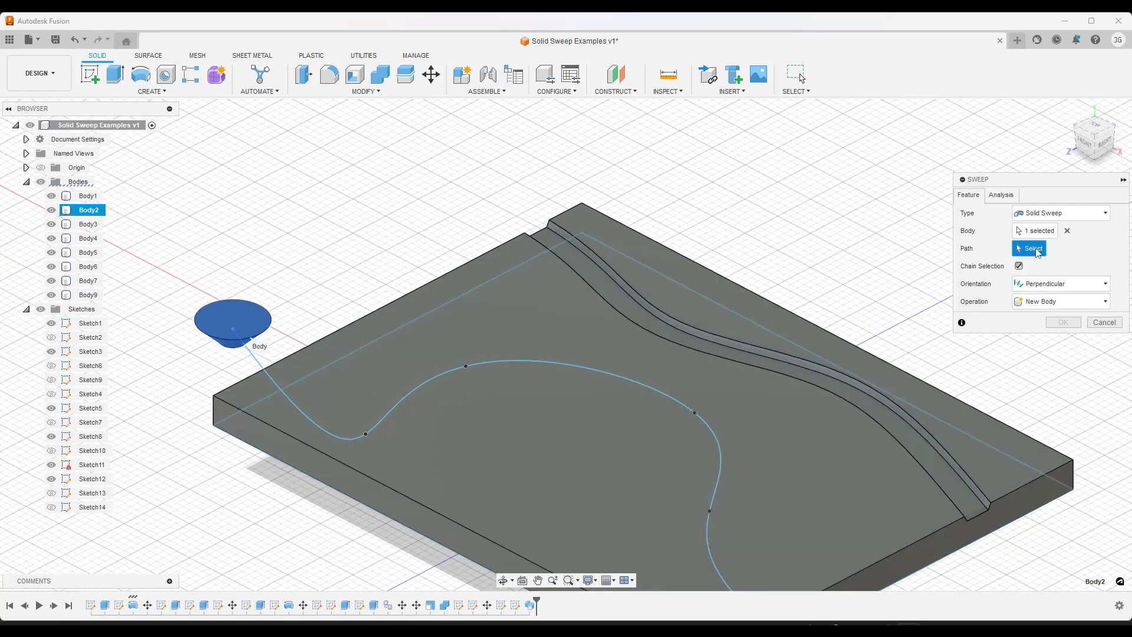
{"action": "left_click", "coordinate": [401, 402]}
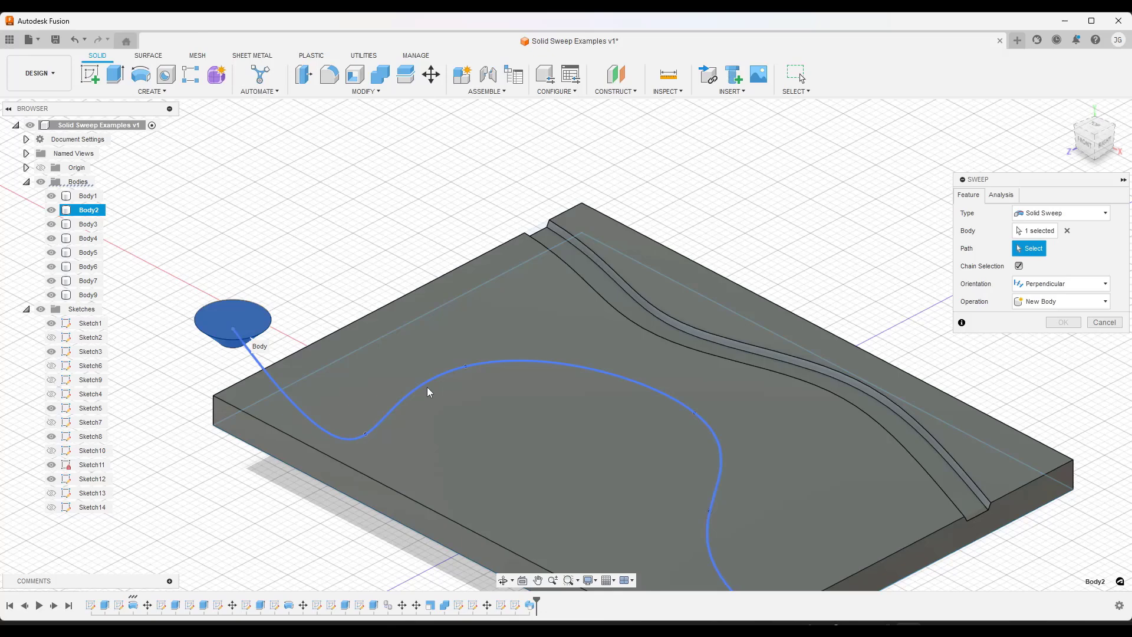
{"action": "left_click", "coordinate": [403, 404]}
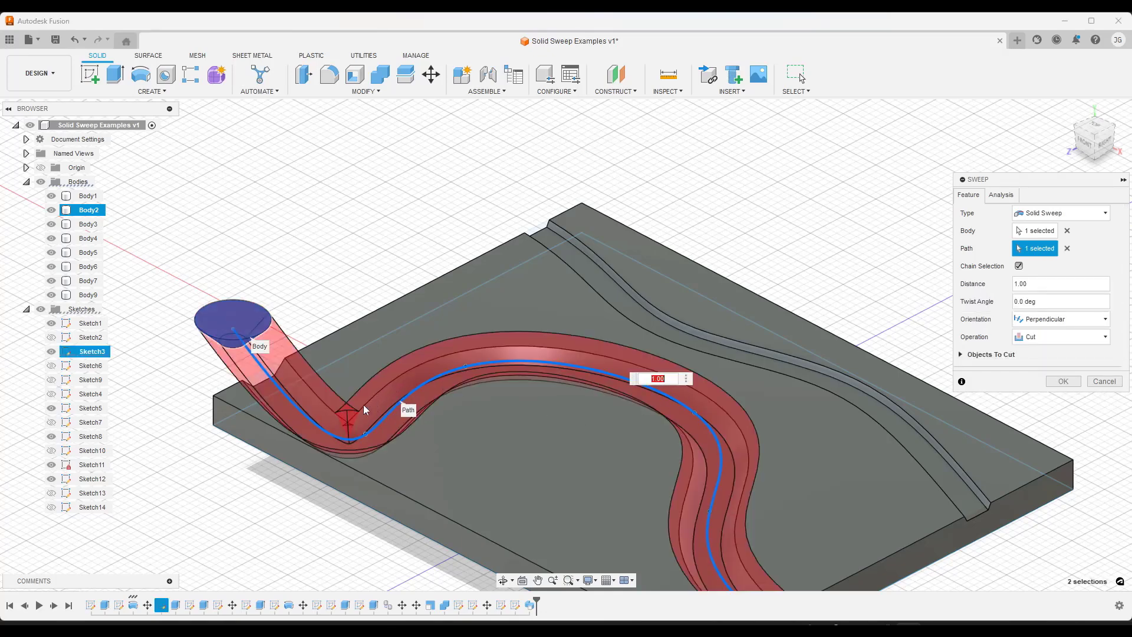
{"action": "middle_click_drag", "start_coordinate": [363, 427], "coordinate": [341, 404], "text": "shift"}
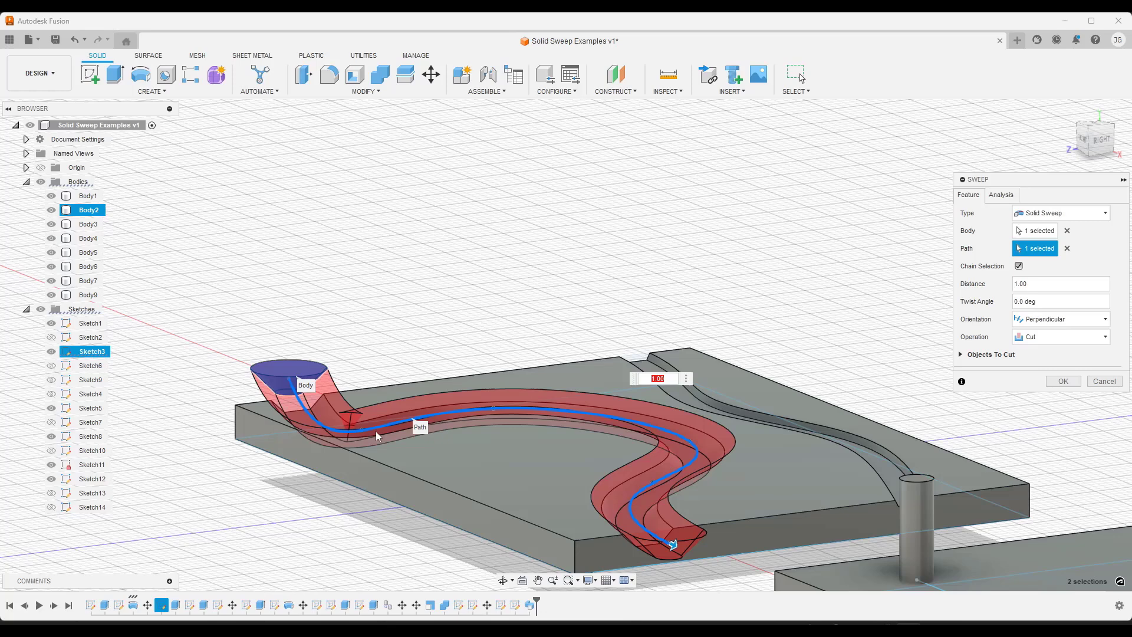
{"action": "scroll", "coordinate": [629, 493], "scroll_direction": "up", "scroll_amount": 1}
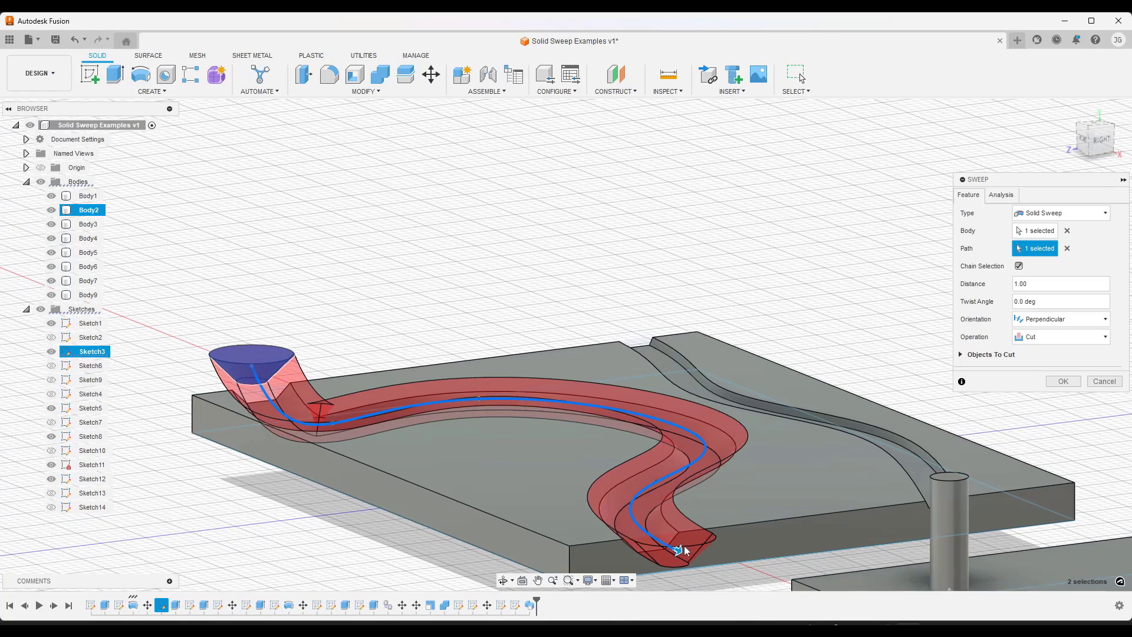
{"action": "middle_click_drag", "start_coordinate": [346, 413], "coordinate": [395, 442], "text": "shift"}
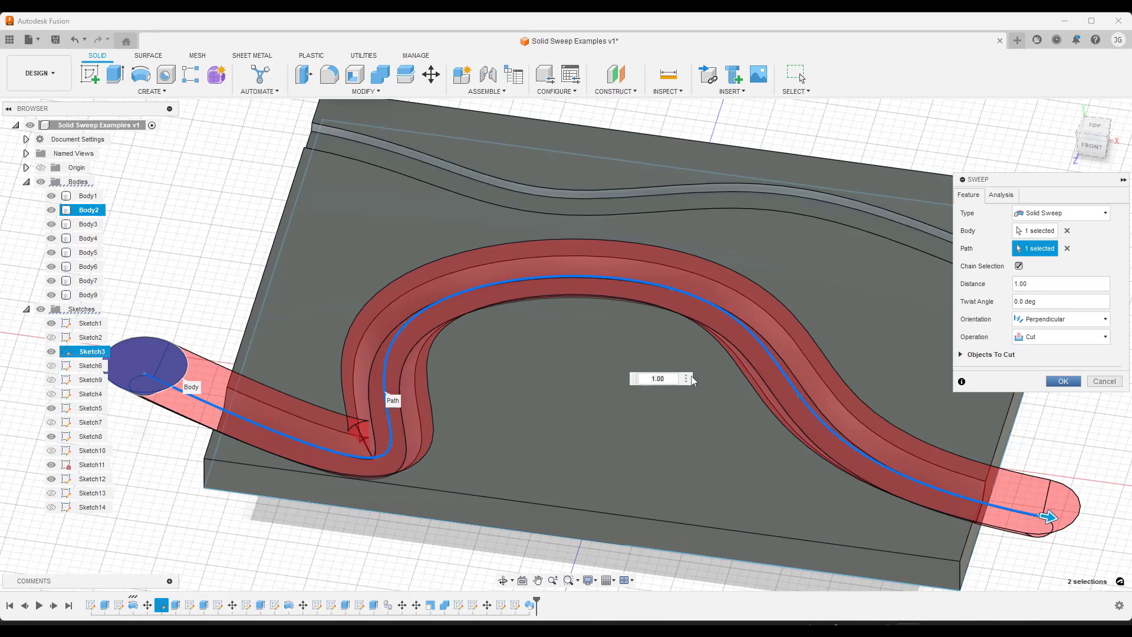
{"action": "left_click", "coordinate": [1059, 382]}
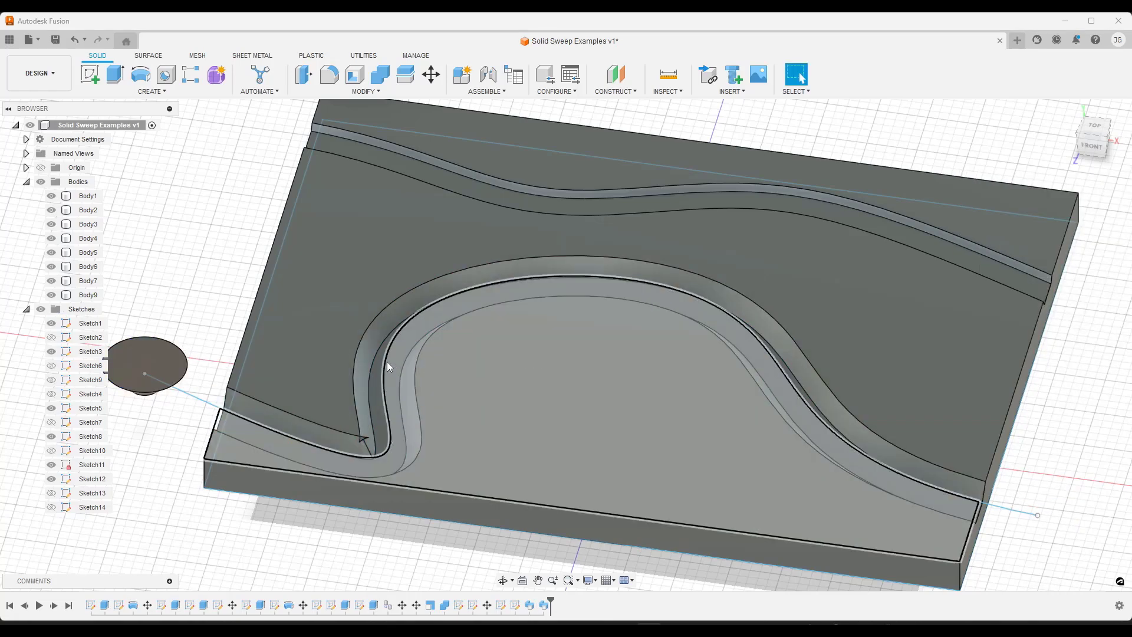
Edit Sketch3 and move the spline's sharp lower bend point to about X -3.70, Z 0.70 in to widen the curve.
{"action": "right_click", "coordinate": [384, 364]}
{"action": "left_click", "coordinate": [380, 446]}
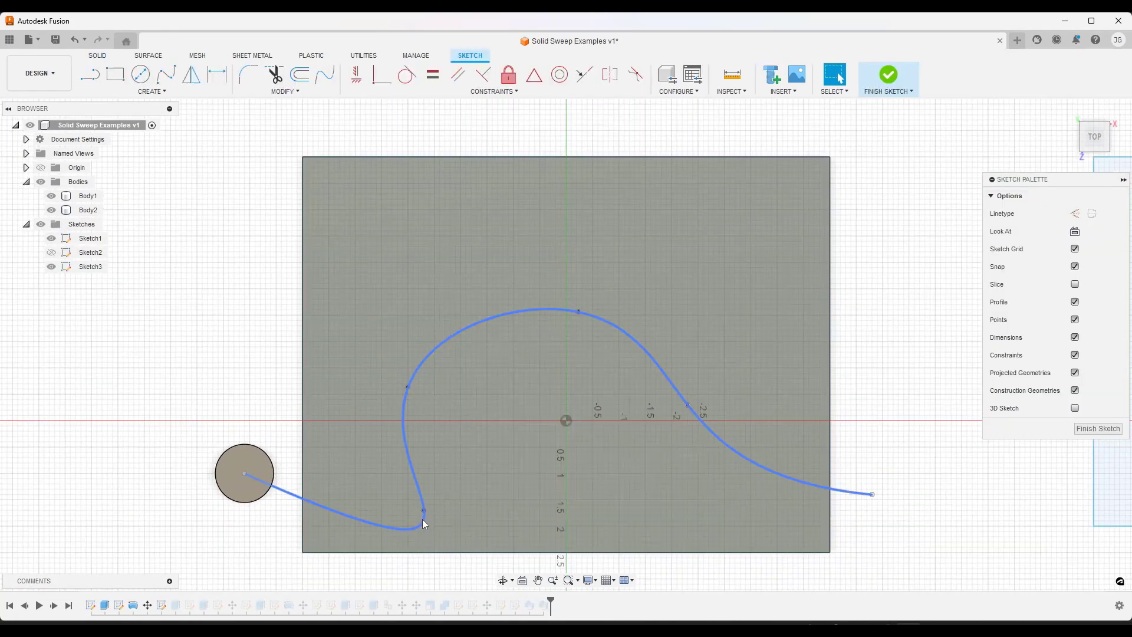
{"action": "left_click", "coordinate": [424, 522]}
{"action": "left_click_drag", "start_coordinate": [423, 512], "coordinate": [383, 478]}
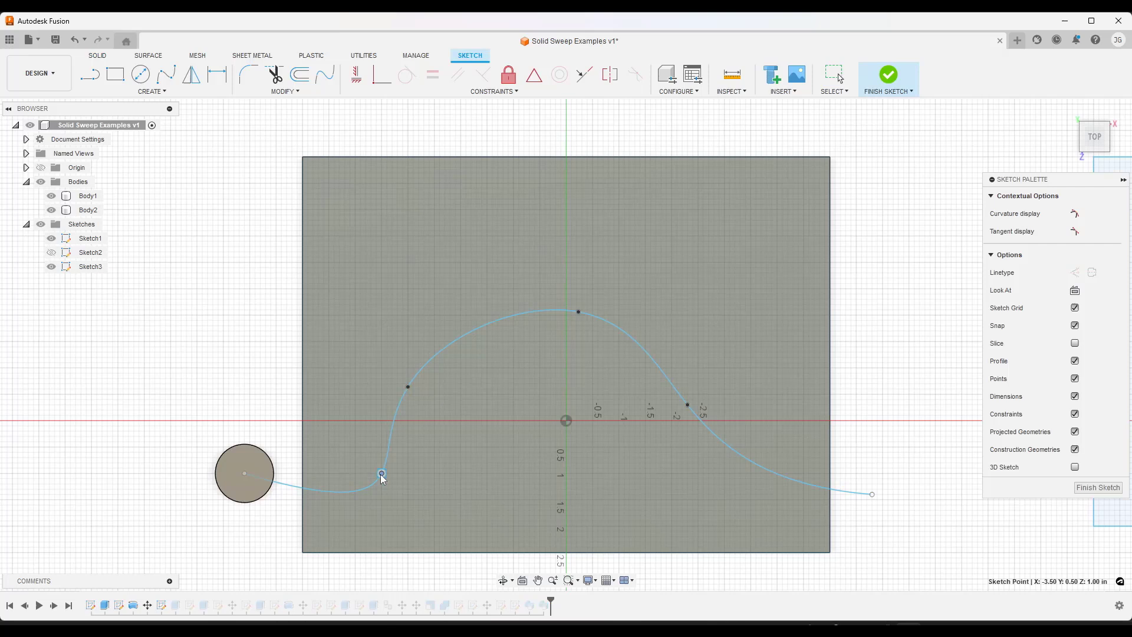
{"action": "left_click", "coordinate": [1084, 487]}
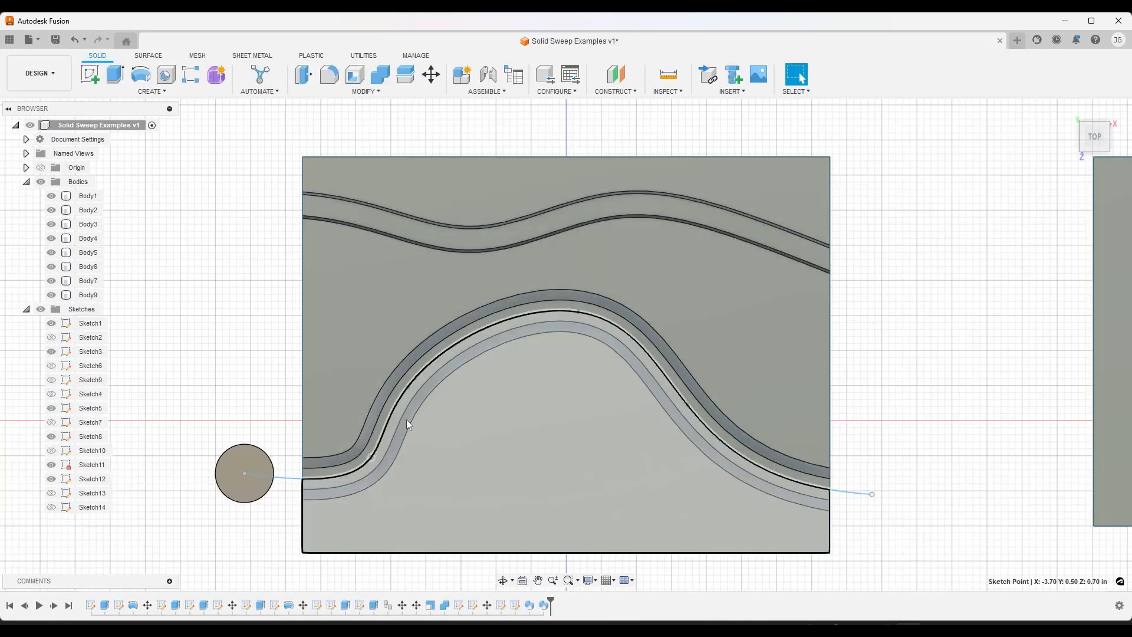
Cut an L-shaped slot through the second plate by solid-sweeping the vertical pin Body4 along the Sketch5 path, with Perpendicular orientation.
{"action": "middle_click_drag", "start_coordinate": [673, 476], "coordinate": [621, 410], "text": "shift"}
{"action": "scroll", "coordinate": [705, 427], "scroll_direction": "down", "scroll_amount": 3}
{"action": "middle_click_drag", "start_coordinate": [768, 460], "coordinate": [286, 437], "text": "shift"}
{"action": "scroll", "coordinate": [729, 306], "scroll_direction": "up", "scroll_amount": 1}
{"action": "scroll", "coordinate": [655, 285], "scroll_direction": "up", "scroll_amount": 3}
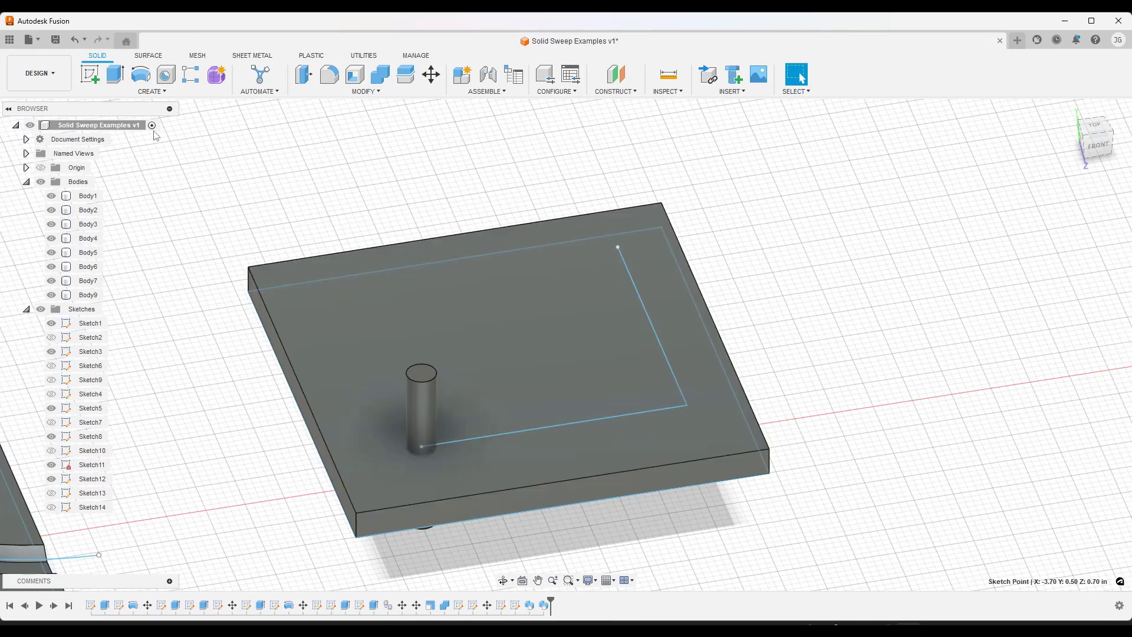
{"action": "left_click", "coordinate": [157, 98]}
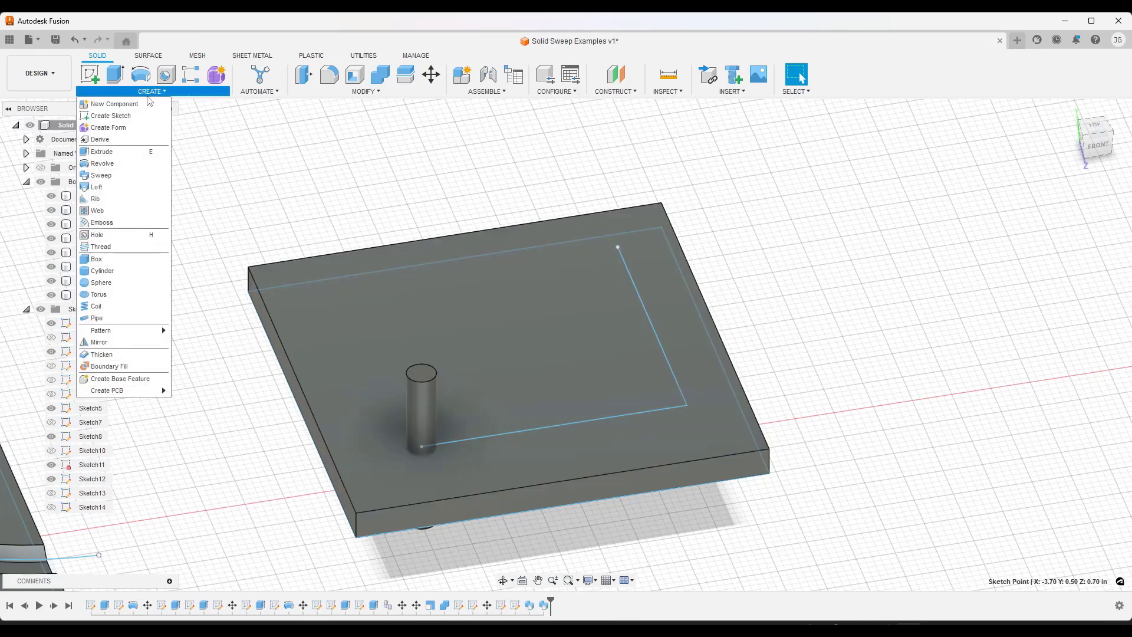
{"action": "left_click", "coordinate": [112, 177]}
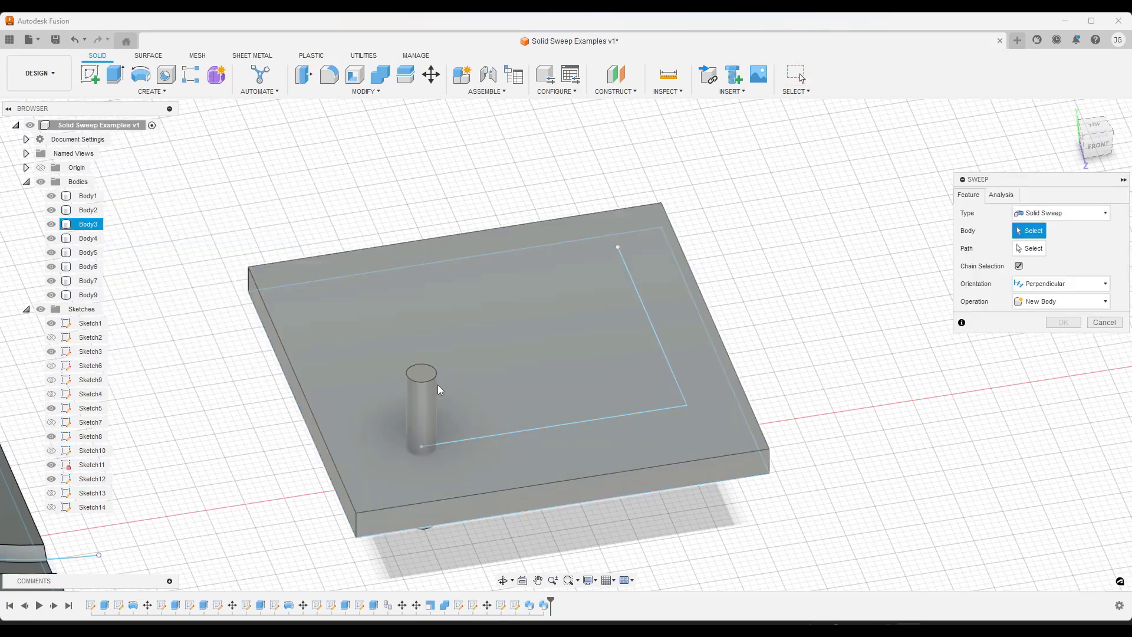
{"action": "left_click", "coordinate": [419, 412]}
{"action": "left_click", "coordinate": [1032, 250]}
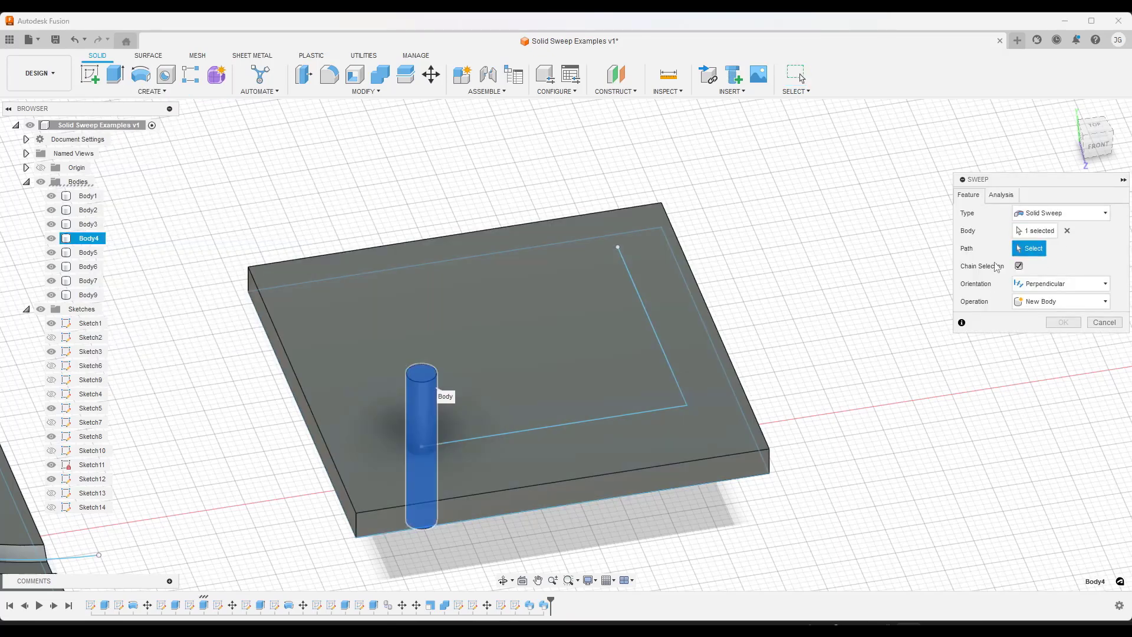
{"action": "left_click", "coordinate": [589, 420]}
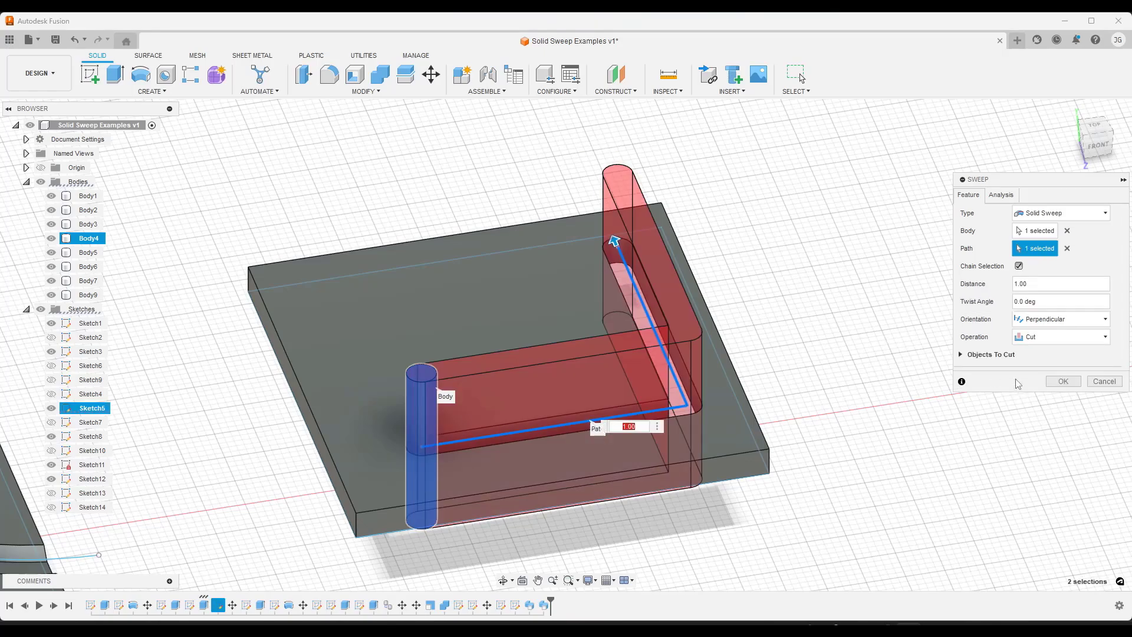
{"action": "left_click", "coordinate": [1064, 381]}
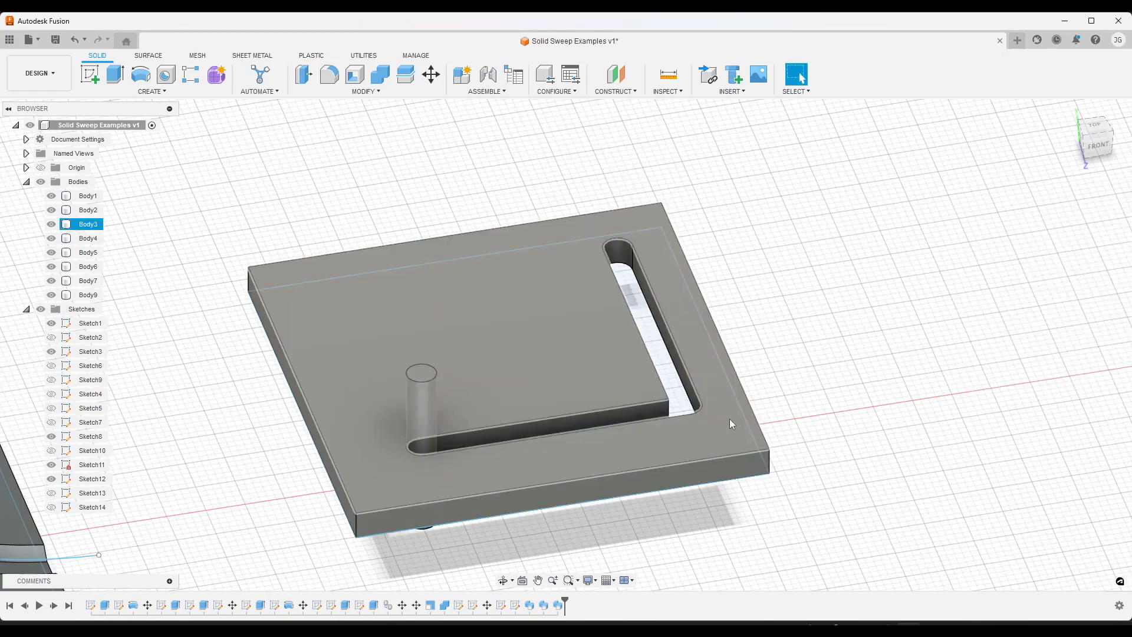
Examine the L-shaped slot and its corner, and the stepped cutter body beside the path on the tall cylinder.
{"action": "middle_click_drag", "start_coordinate": [730, 418], "coordinate": [624, 295], "text": "shift"}
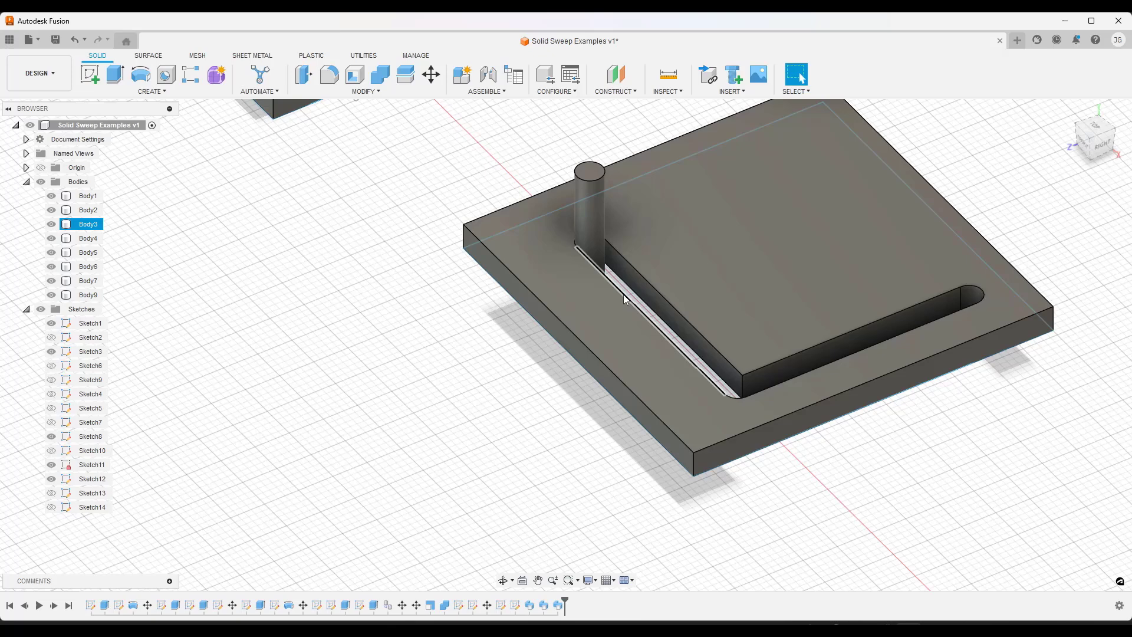
{"action": "left_click", "coordinate": [600, 250]}
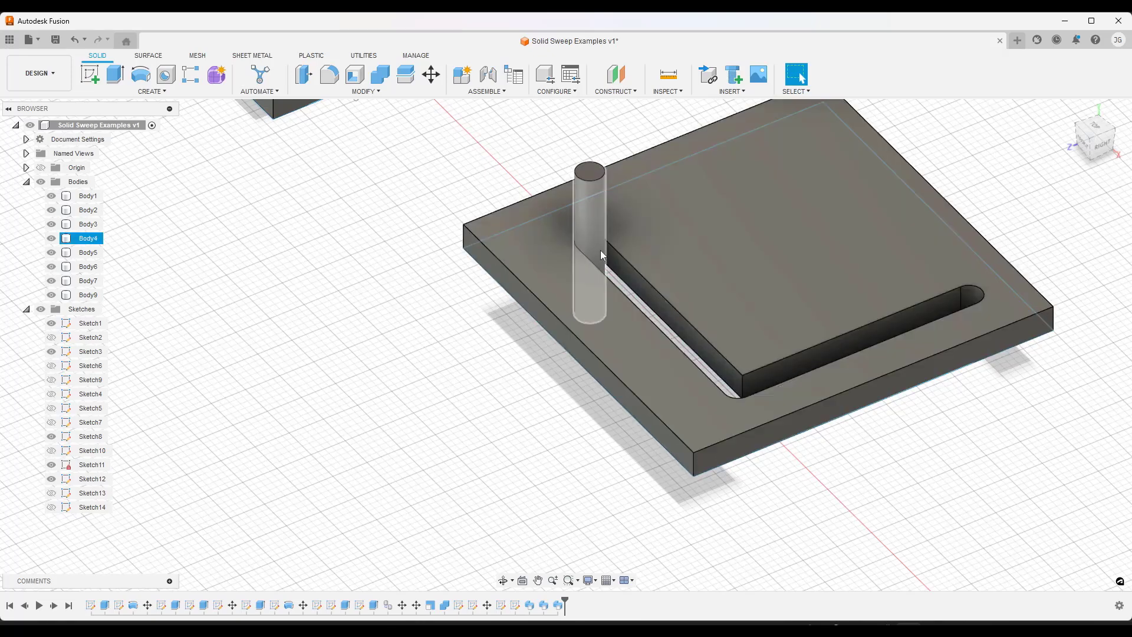
{"action": "left_click", "coordinate": [751, 277]}
{"action": "middle_click_drag", "start_coordinate": [752, 277], "coordinate": [629, 277]}
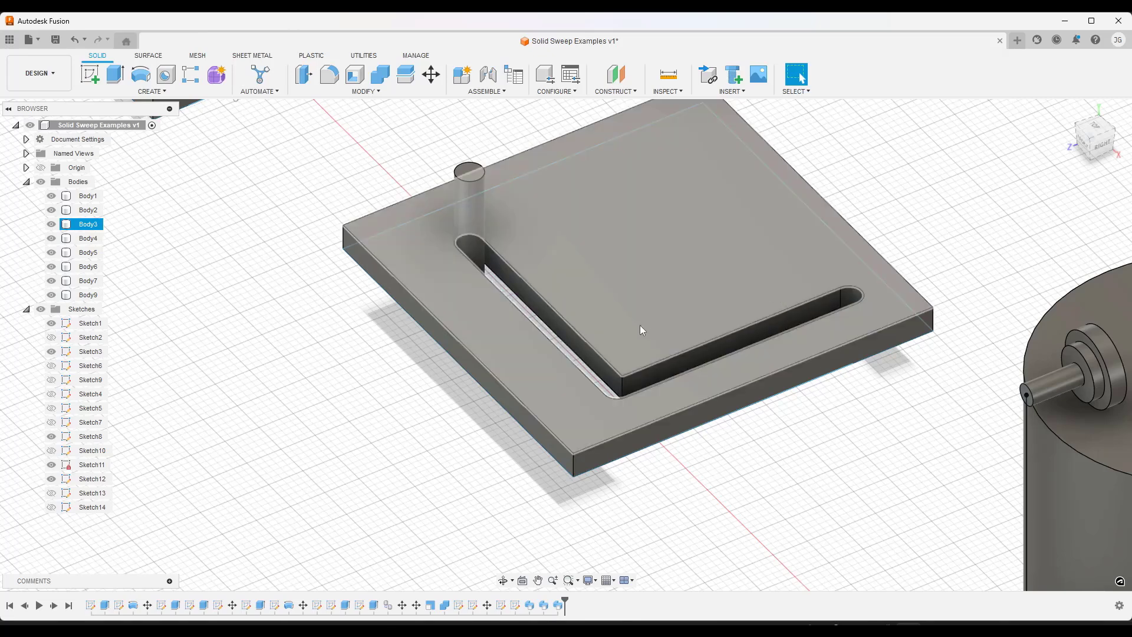
{"action": "scroll", "coordinate": [642, 331], "scroll_direction": "down", "scroll_amount": 5}
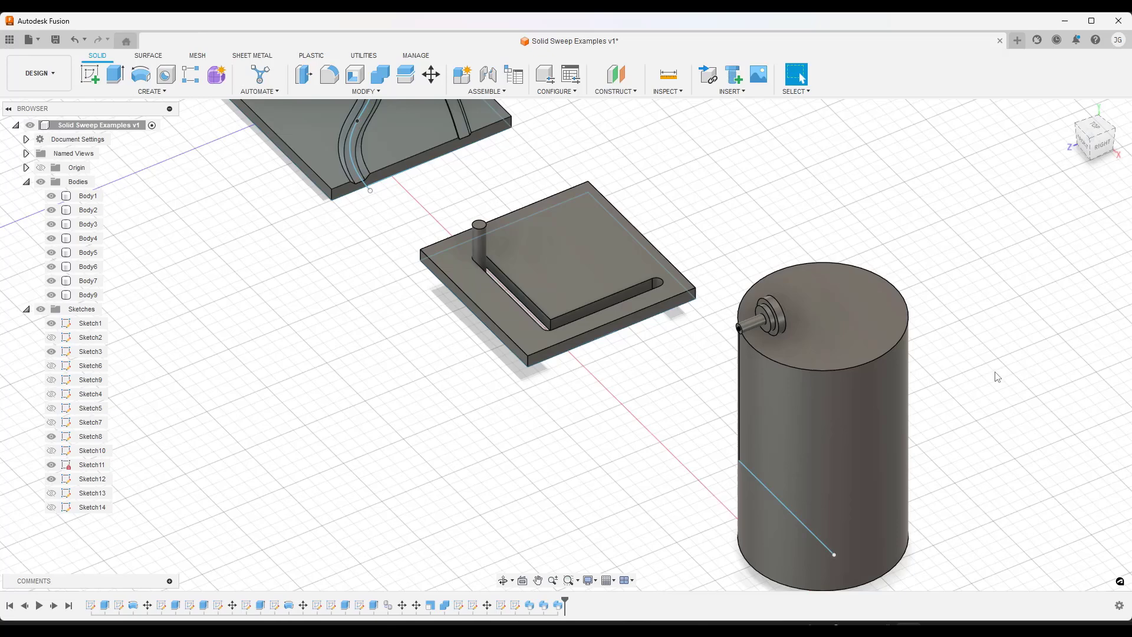
{"action": "scroll", "coordinate": [986, 361], "scroll_direction": "up", "scroll_amount": 4}
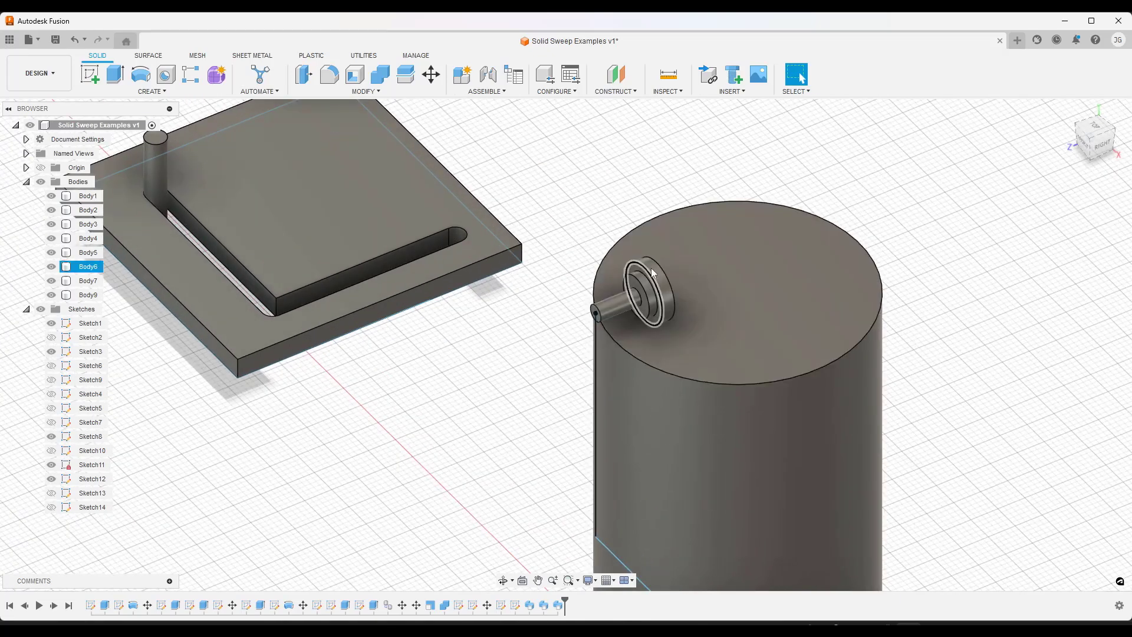
{"action": "middle_click_drag", "start_coordinate": [668, 327], "coordinate": [695, 327], "text": "shift"}
{"action": "scroll", "coordinate": [695, 321], "scroll_direction": "down", "scroll_amount": 2}
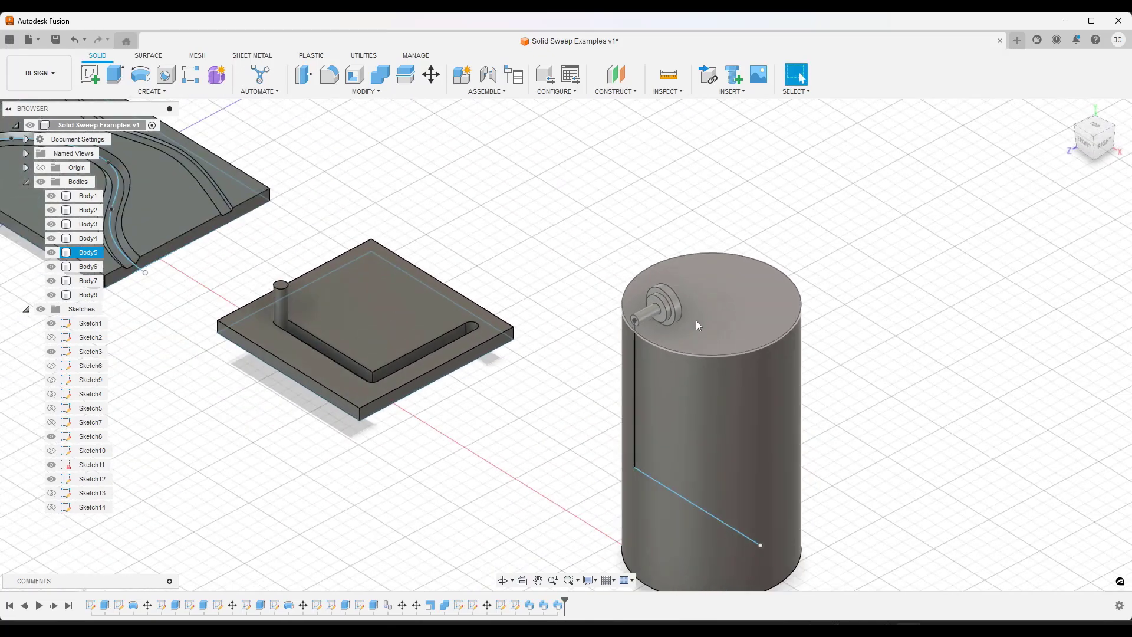
Cut a stepped internal slot in the tall cylinder by solid-sweeping Body6 along the full Sketch8 path, with Perpendicular orientation.
{"action": "left_click", "coordinate": [153, 92]}
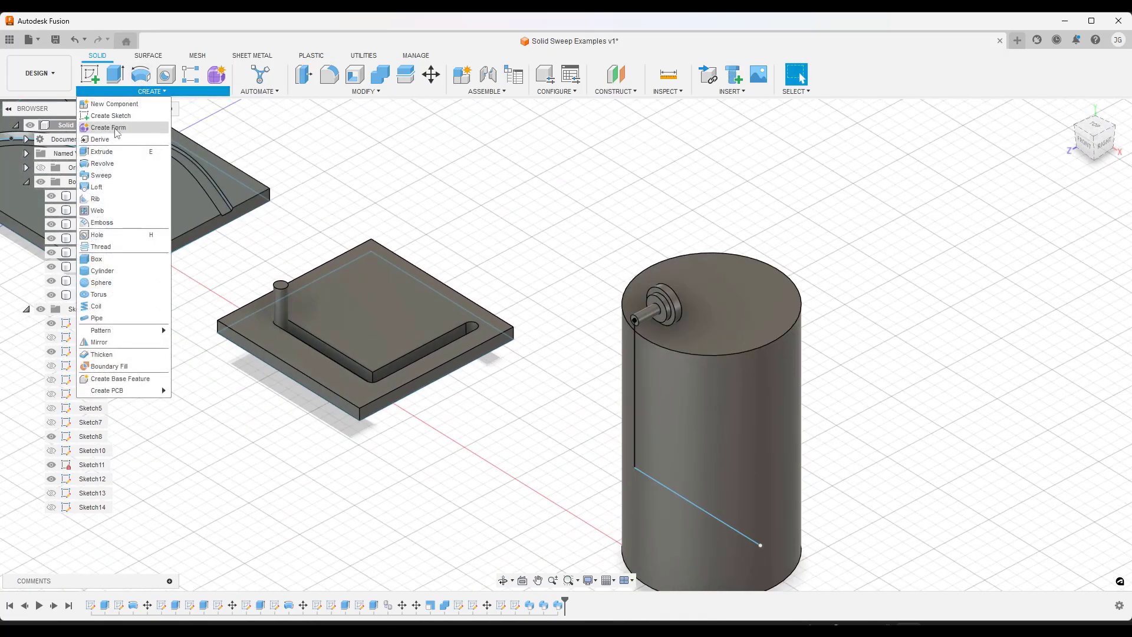
{"action": "left_click", "coordinate": [109, 171]}
{"action": "left_click", "coordinate": [638, 318]}
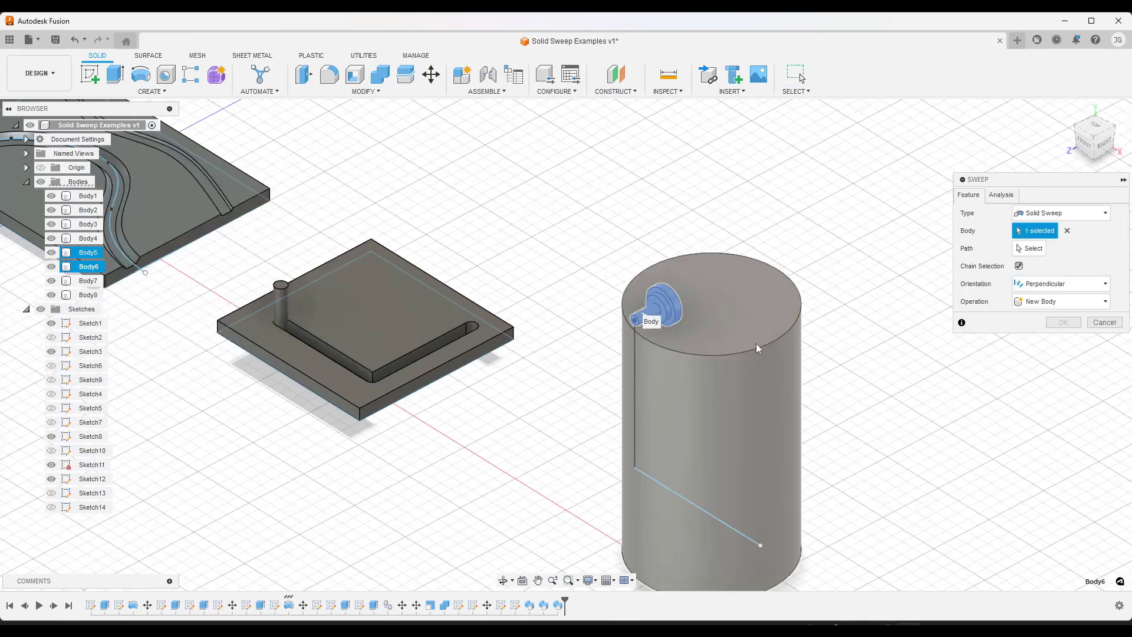
{"action": "left_click", "coordinate": [636, 365]}
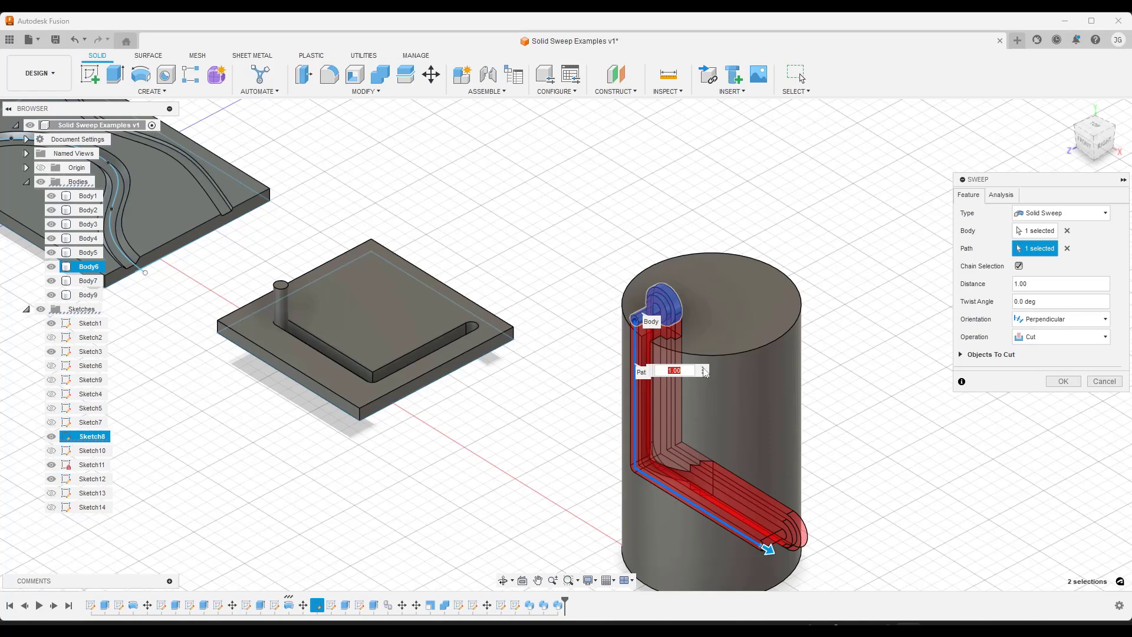
{"action": "middle_click_drag", "start_coordinate": [749, 456], "coordinate": [714, 490], "text": "shift"}
{"action": "scroll", "coordinate": [714, 491], "scroll_direction": "up", "scroll_amount": 2}
{"action": "scroll", "coordinate": [703, 456], "scroll_direction": "up", "scroll_amount": 3}
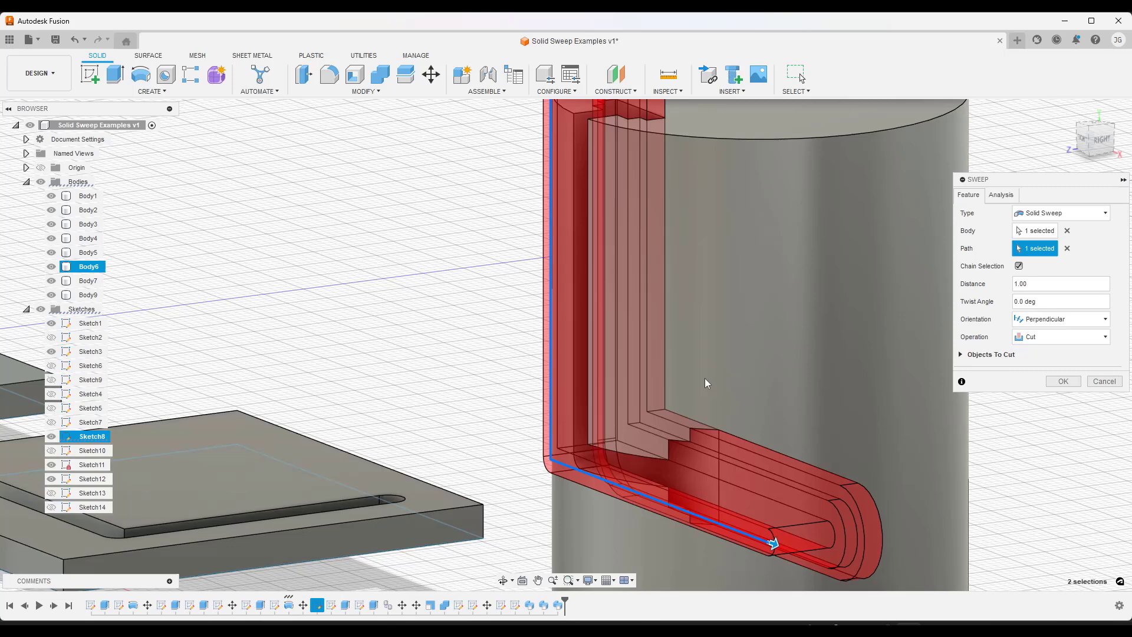
{"action": "scroll", "coordinate": [719, 432], "scroll_direction": "down", "scroll_amount": 3}
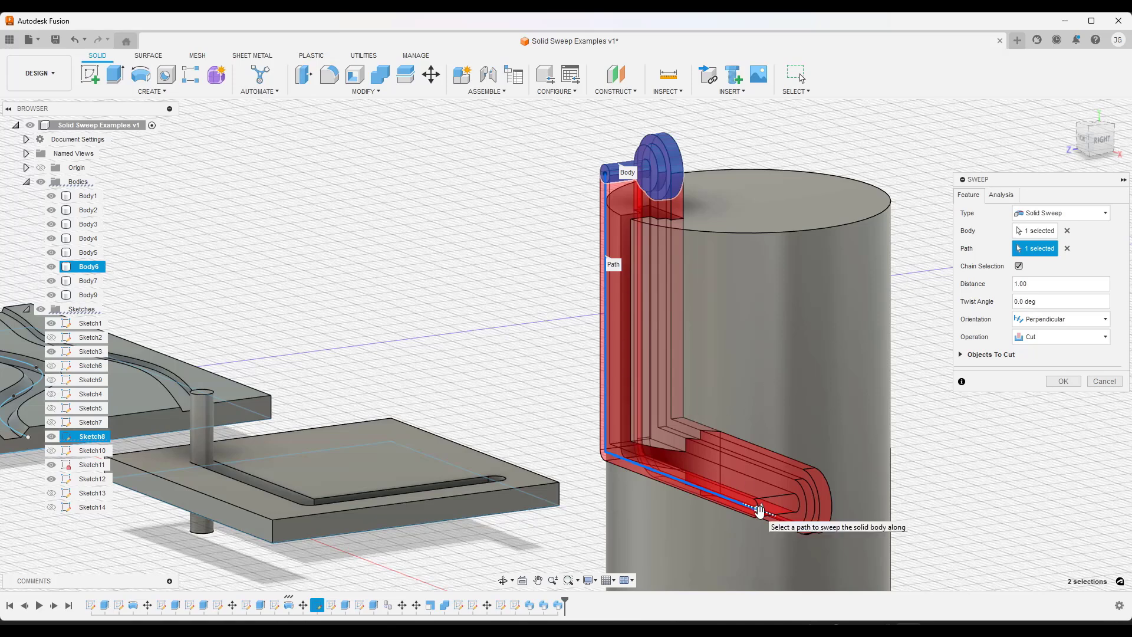
{"action": "left_click_drag", "start_coordinate": [759, 512], "coordinate": [633, 472]}
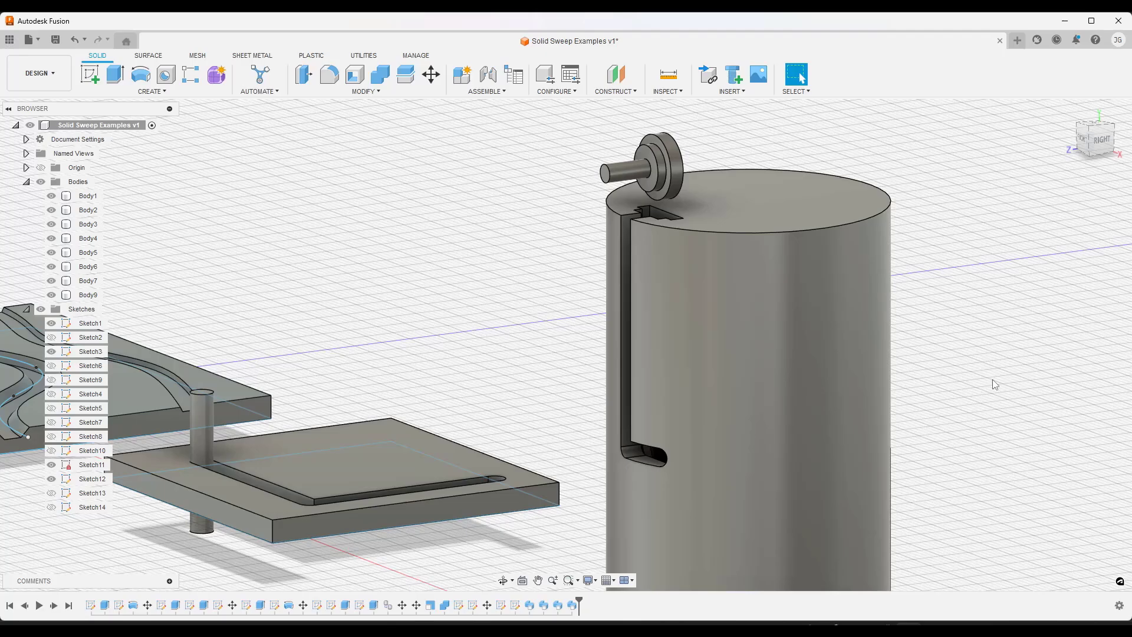
{"action": "left_click", "coordinate": [716, 409]}
{"action": "middle_click_drag", "start_coordinate": [716, 409], "coordinate": [703, 329], "text": "shift"}
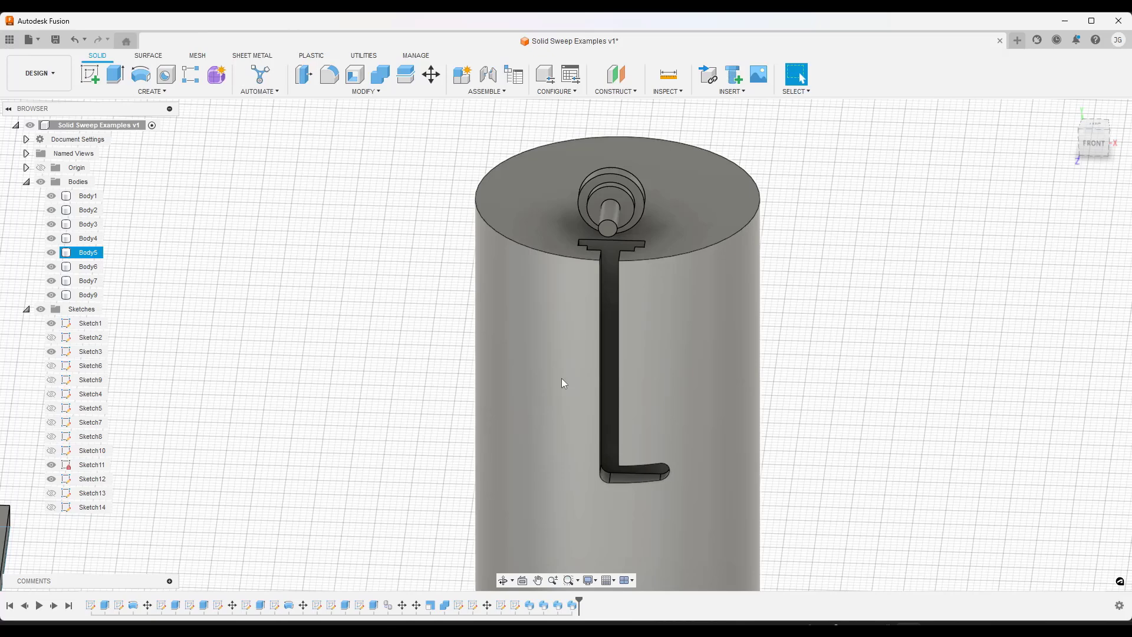
Examine the round disc, the spline path crossing it and the cross-shaped cutter body at the path's end.
{"action": "scroll", "coordinate": [538, 368], "scroll_direction": "down", "scroll_amount": 6}
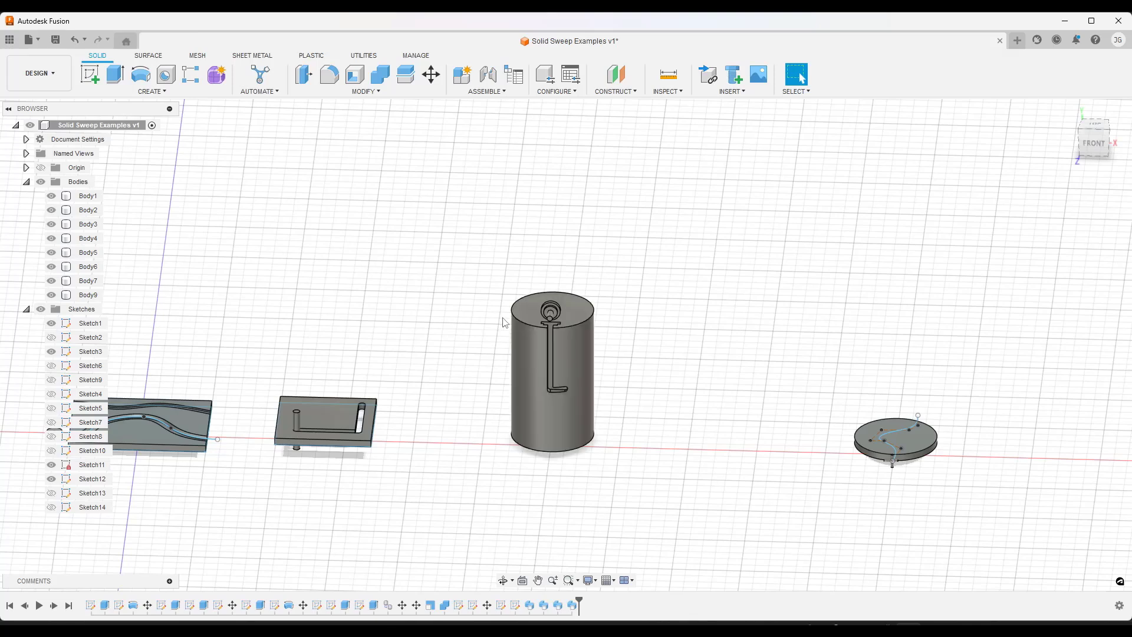
{"action": "middle_click_drag", "start_coordinate": [827, 386], "coordinate": [824, 363]}
{"action": "scroll", "coordinate": [824, 363], "scroll_direction": "up", "scroll_amount": 1}
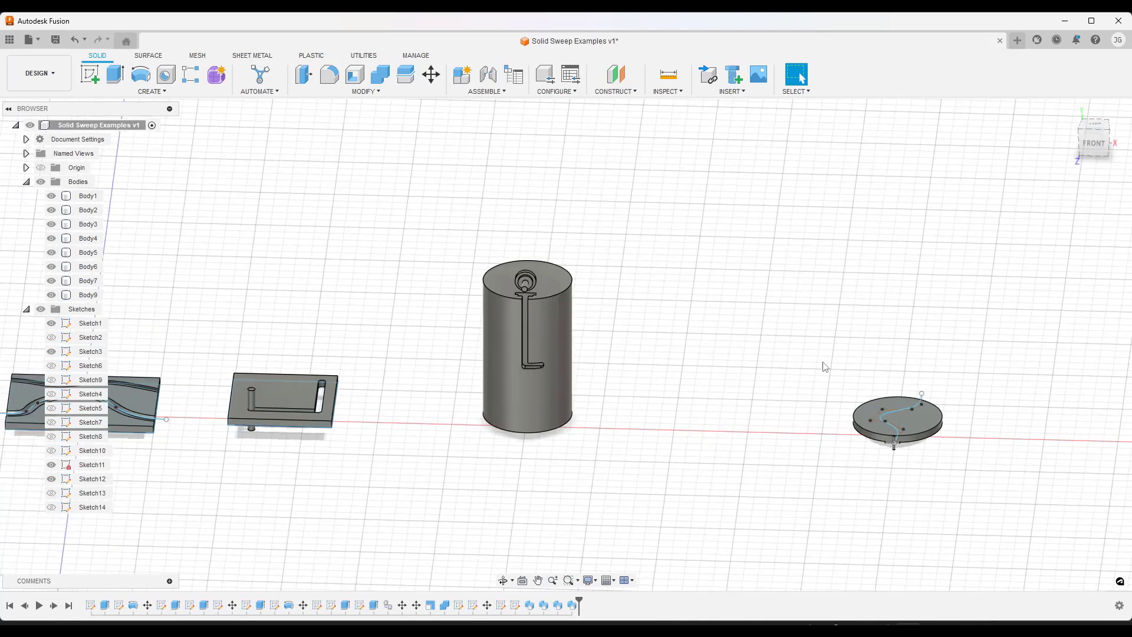
{"action": "left_click", "coordinate": [938, 420]}
{"action": "scroll", "coordinate": [938, 420], "scroll_direction": "up", "scroll_amount": 10}
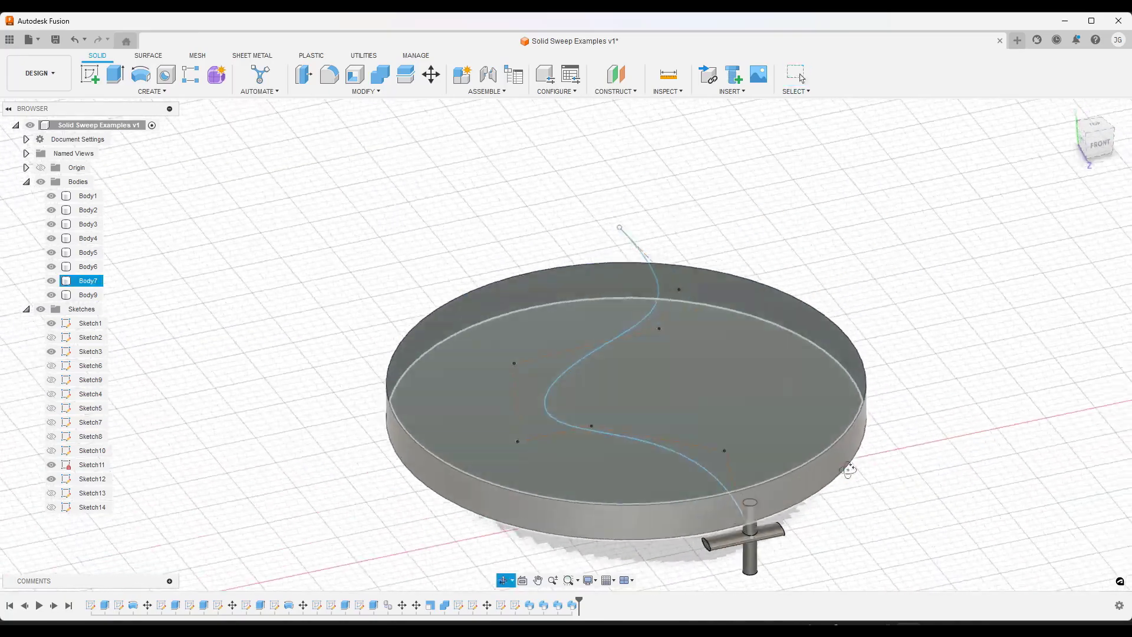
{"action": "middle_click_drag", "start_coordinate": [848, 470], "coordinate": [836, 382], "text": "shift"}
{"action": "scroll", "coordinate": [852, 496], "scroll_direction": "up", "scroll_amount": 3}
{"action": "key", "text": "Escape"}
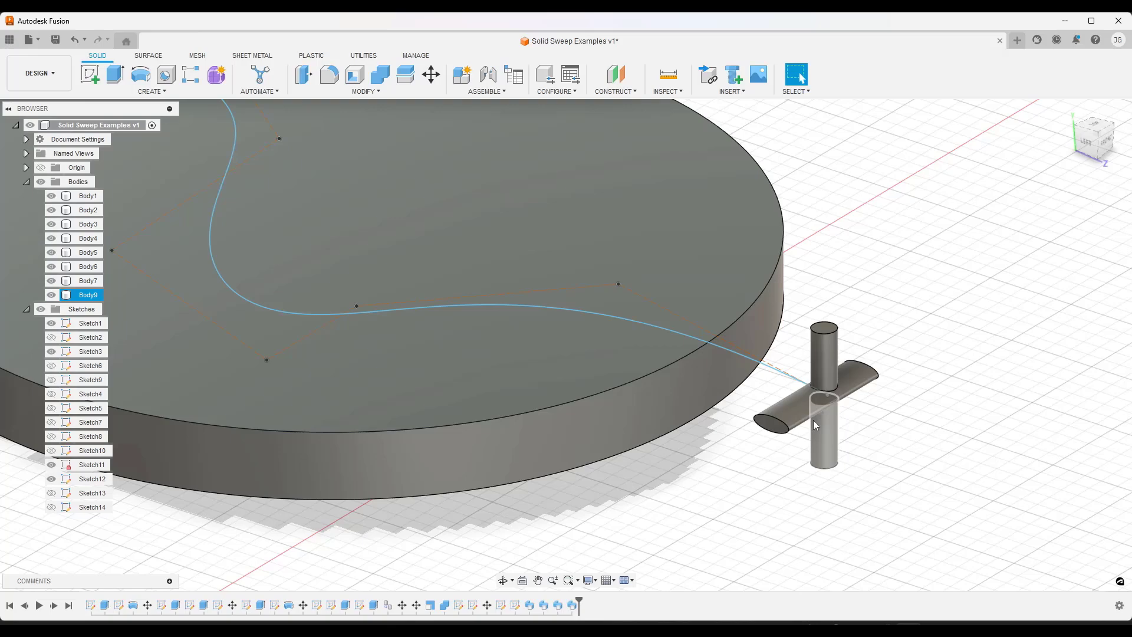
{"action": "middle_click_drag", "start_coordinate": [783, 417], "coordinate": [832, 406], "text": "shift"}
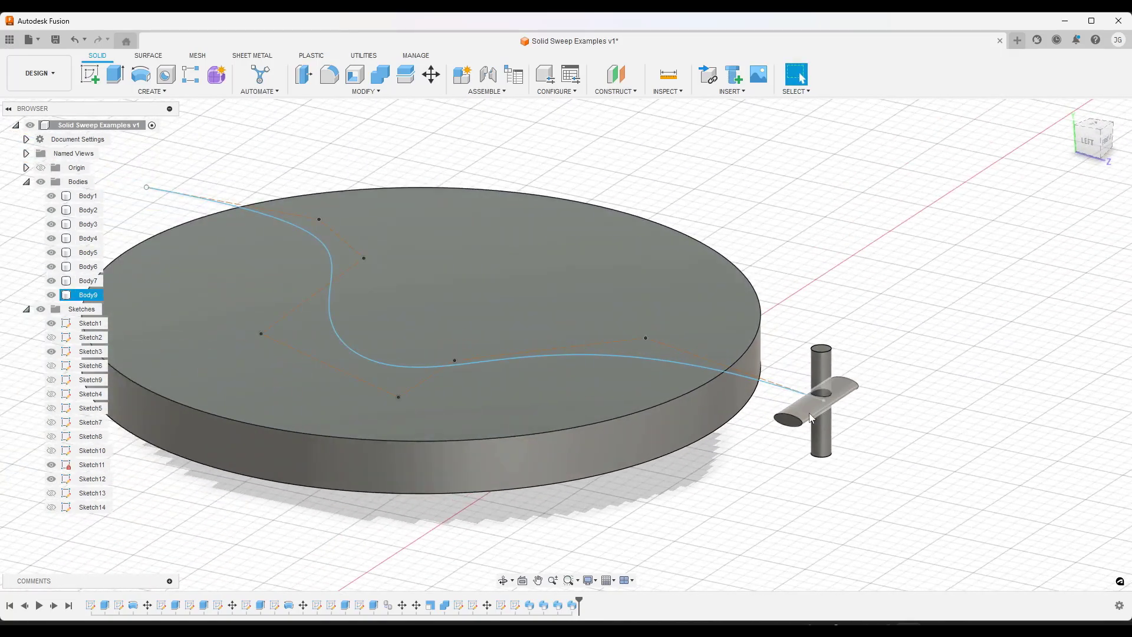
Cut a stepped channel across the round disc by solid-sweeping the cross-shaped Body9 along the Sketch12 spline, with Perpendicular orientation.
{"action": "left_click", "coordinate": [165, 93]}
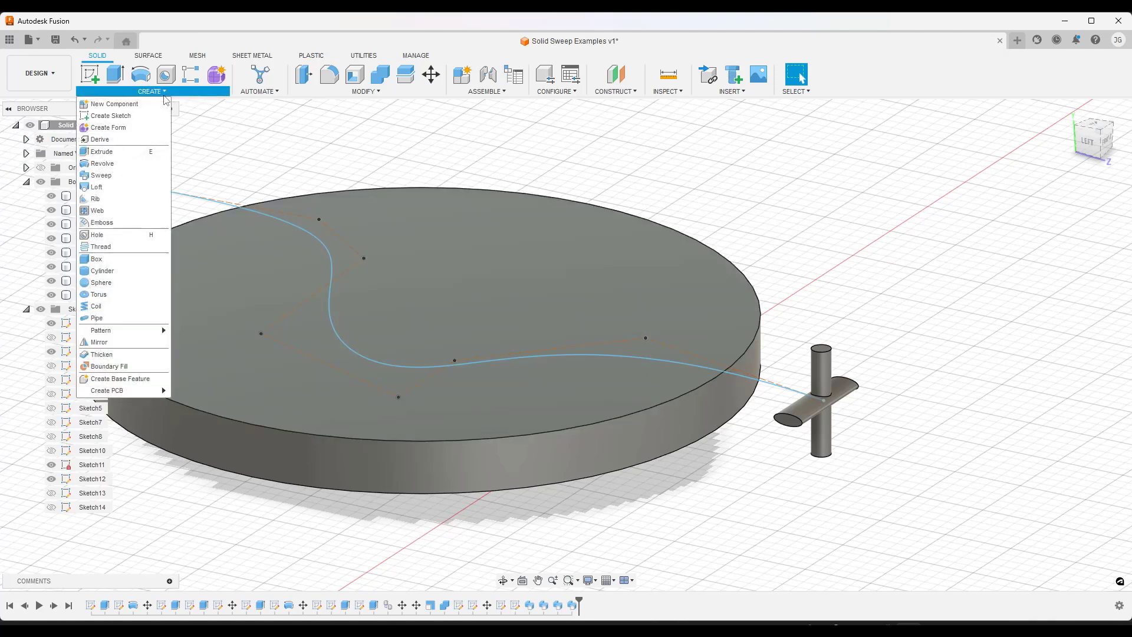
{"action": "left_click", "coordinate": [118, 176]}
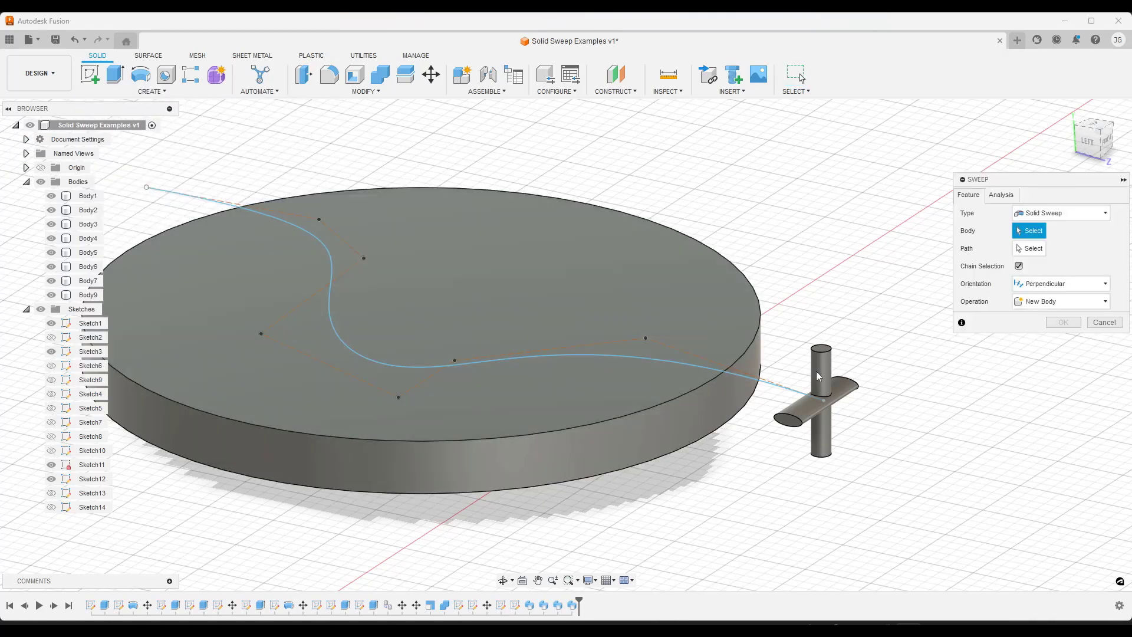
{"action": "left_click", "coordinate": [825, 378]}
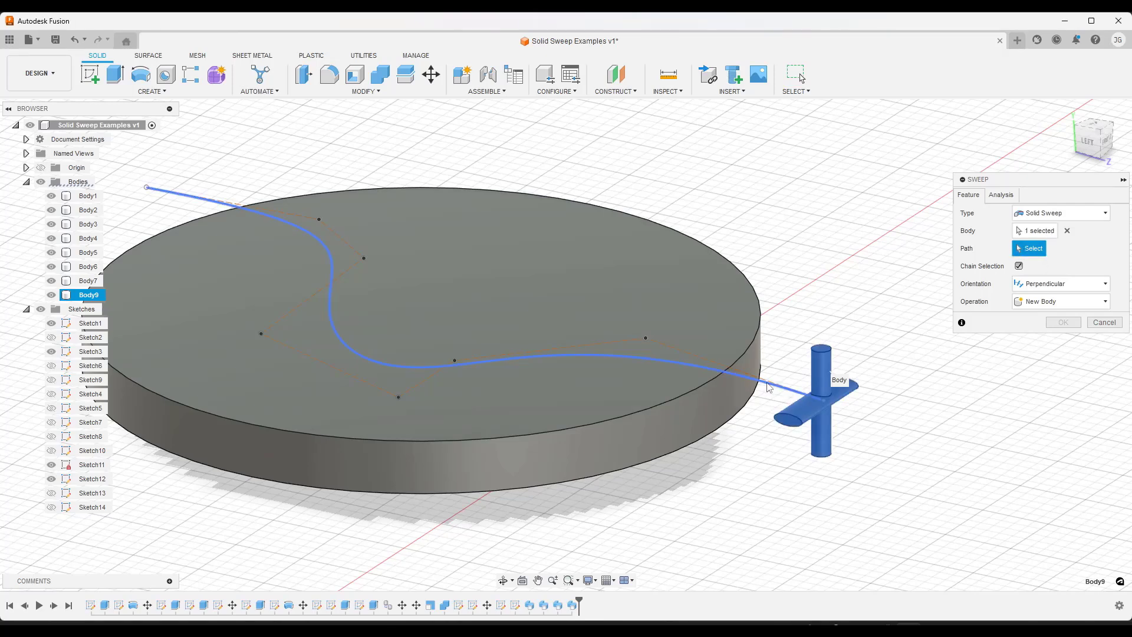
{"action": "left_click", "coordinate": [723, 383]}
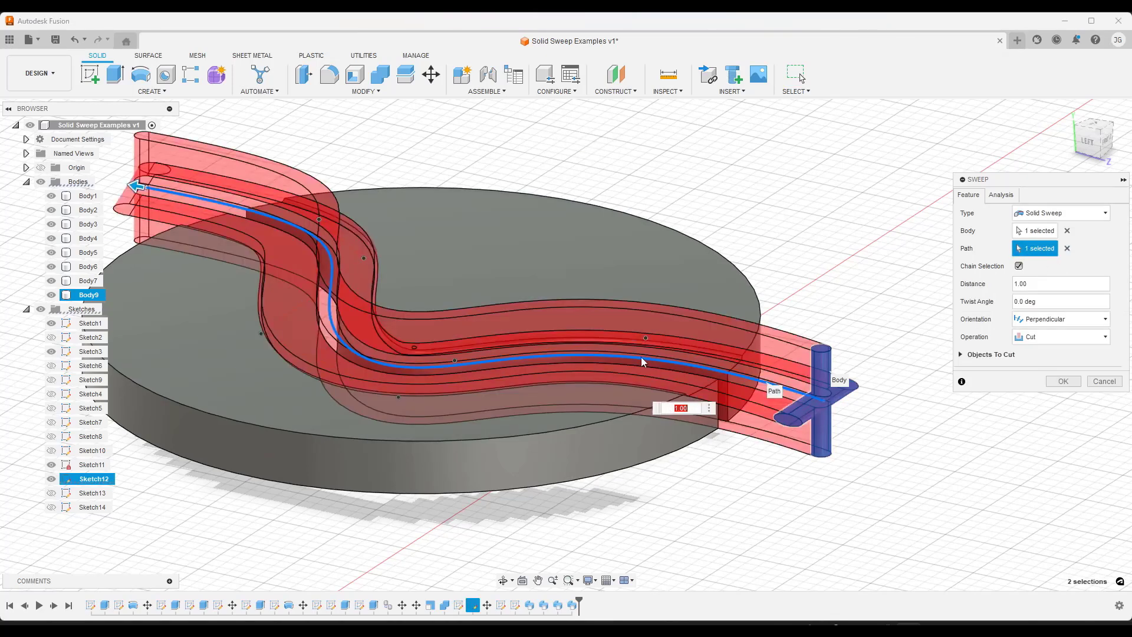
{"action": "mouse_move", "coordinate": [704, 385]}
{"action": "middle_mouse_down", "text": "shift"}
{"action": "mouse_move", "coordinate": [620, 368]}
{"action": "mouse_move", "coordinate": [643, 345]}
{"action": "mouse_move", "coordinate": [678, 349]}
{"action": "mouse_move", "coordinate": [702, 366]}
{"action": "mouse_move", "coordinate": [716, 407]}
{"action": "mouse_move", "coordinate": [694, 394]}
{"action": "mouse_move", "coordinate": [703, 351]}
{"action": "middle_mouse_up", "text": "shift"}
{"action": "key", "text": "Return"}
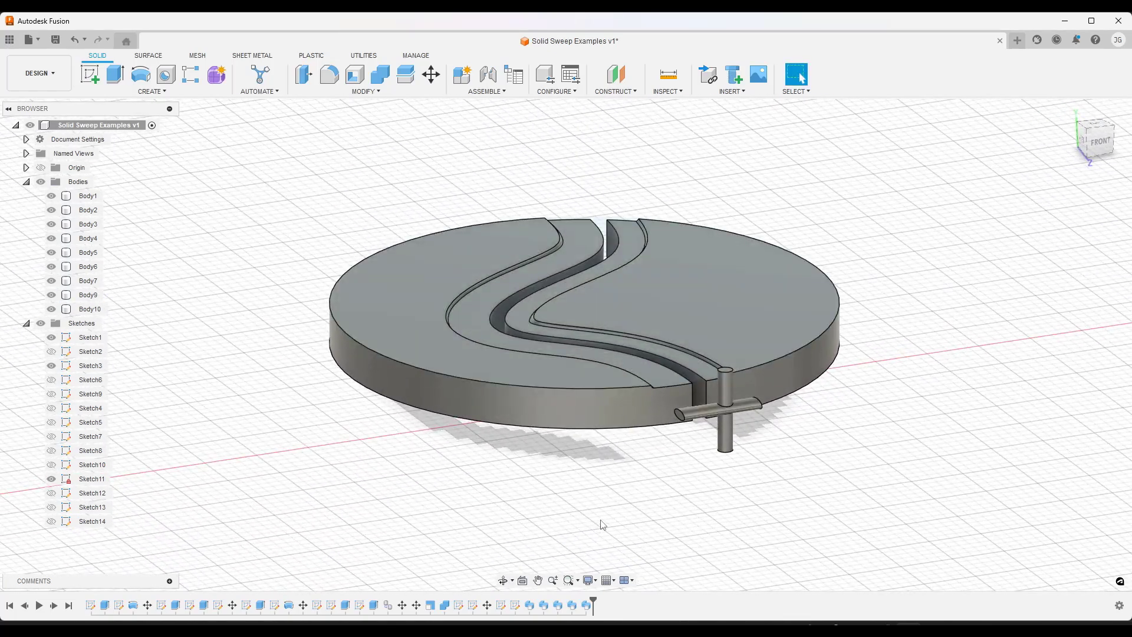
Move the cross-shaped cutter Body9 at the disc's edge upward by 0.20 in along Y.
{"action": "scroll", "coordinate": [744, 409], "scroll_direction": "up", "scroll_amount": 5}
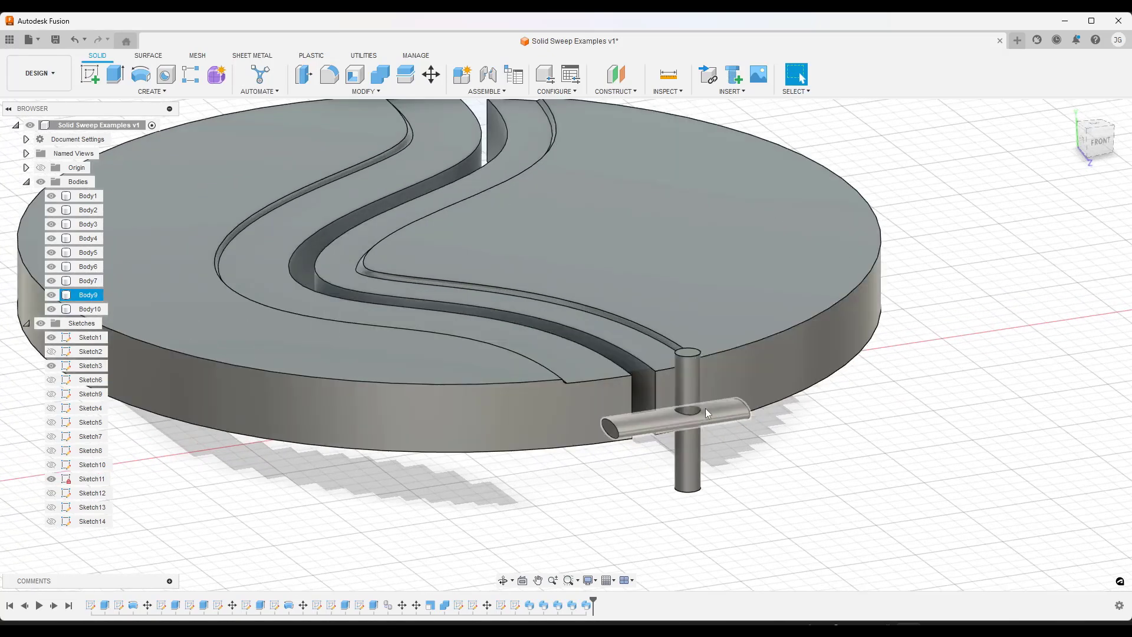
{"action": "key", "text": "Escape"}
{"action": "scroll", "coordinate": [604, 341], "scroll_direction": "down", "scroll_amount": 3}
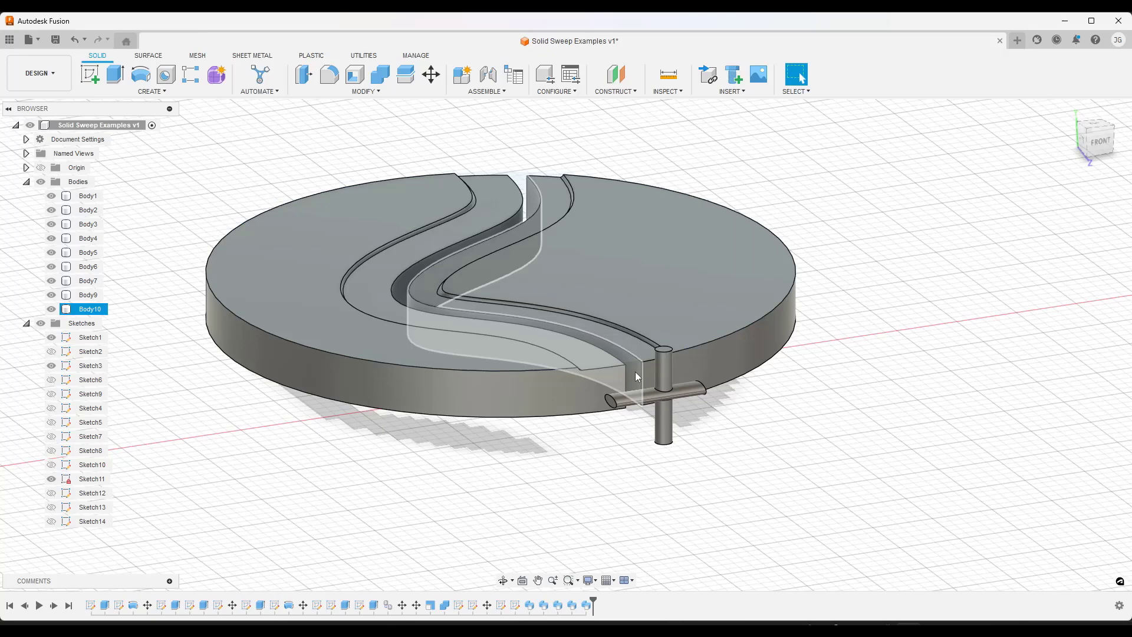
{"action": "left_click", "coordinate": [664, 398]}
{"action": "key", "text": "m"}
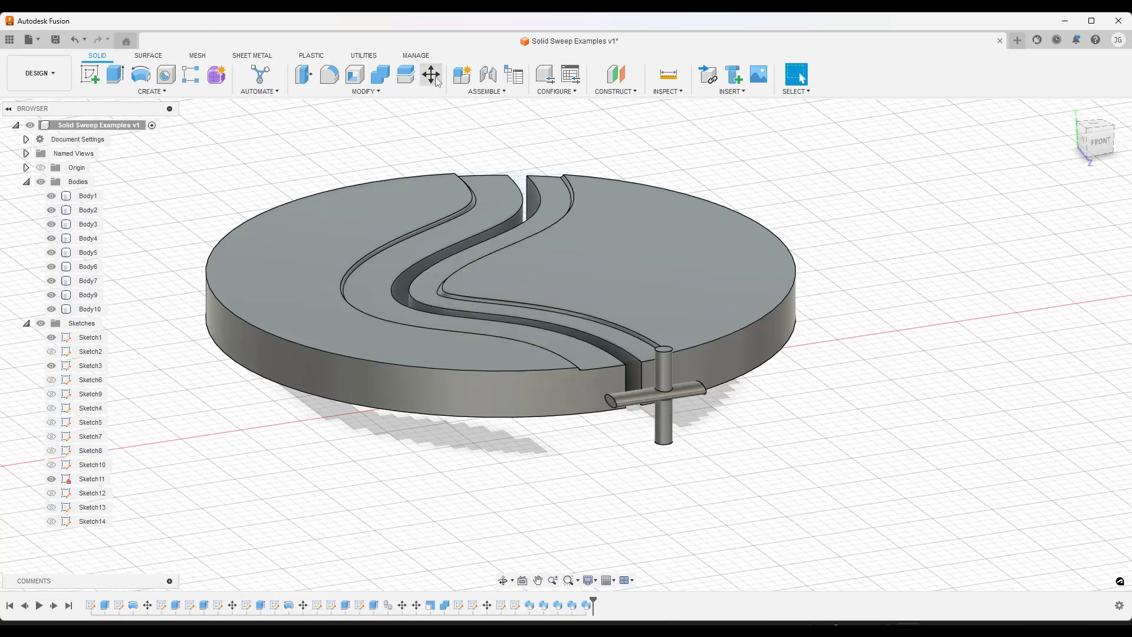
{"action": "left_click", "coordinate": [997, 216]}
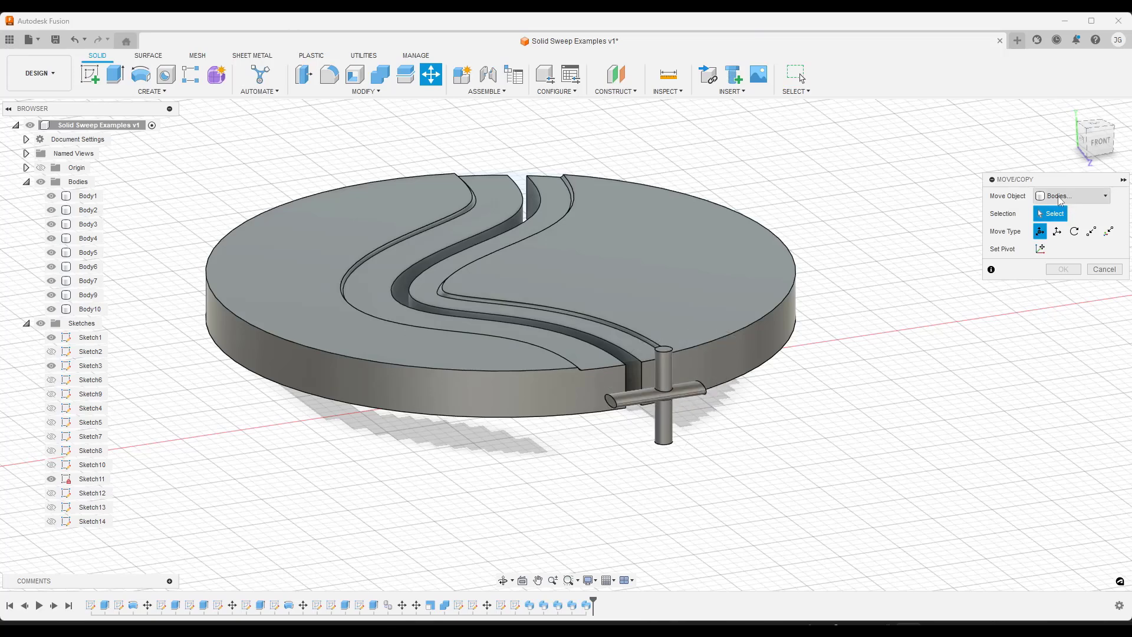
{"action": "left_click", "coordinate": [673, 399]}
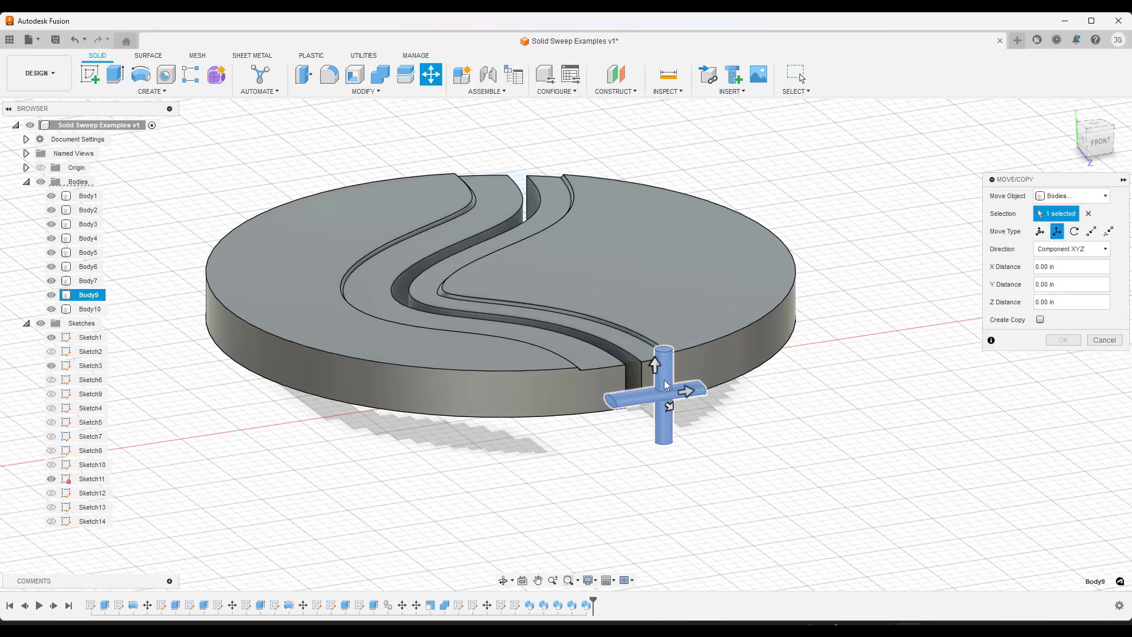
{"action": "left_click_drag", "start_coordinate": [658, 366], "coordinate": [660, 341]}
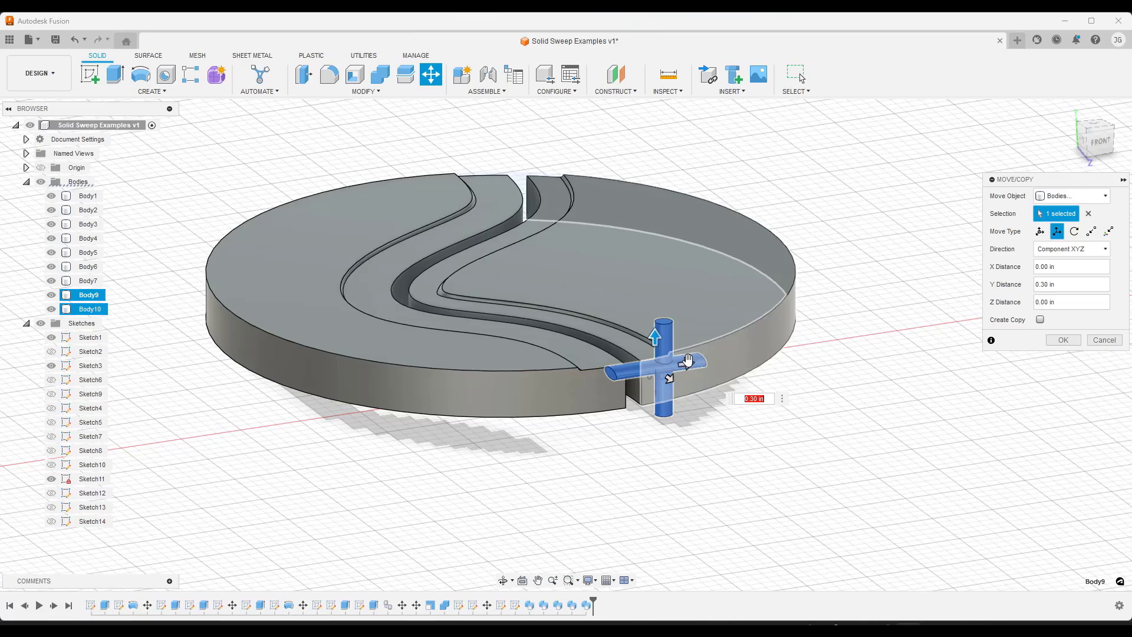
{"action": "mouse_move", "coordinate": [660, 341]}
{"action": "middle_mouse_down", "text": "shift"}
{"action": "mouse_move", "coordinate": [671, 350]}
{"action": "mouse_move", "coordinate": [651, 336]}
{"action": "middle_mouse_up", "text": "shift"}
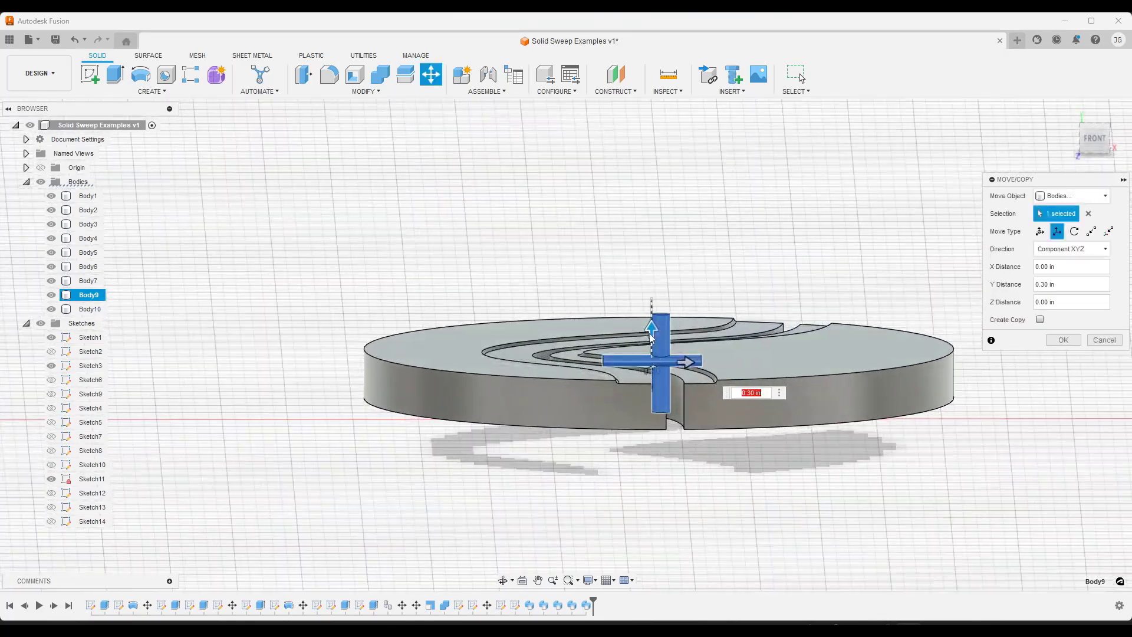
{"action": "left_click_drag", "start_coordinate": [649, 334], "coordinate": [651, 351]}
{"action": "middle_click_drag", "start_coordinate": [654, 377], "coordinate": [694, 405], "text": "shift"}
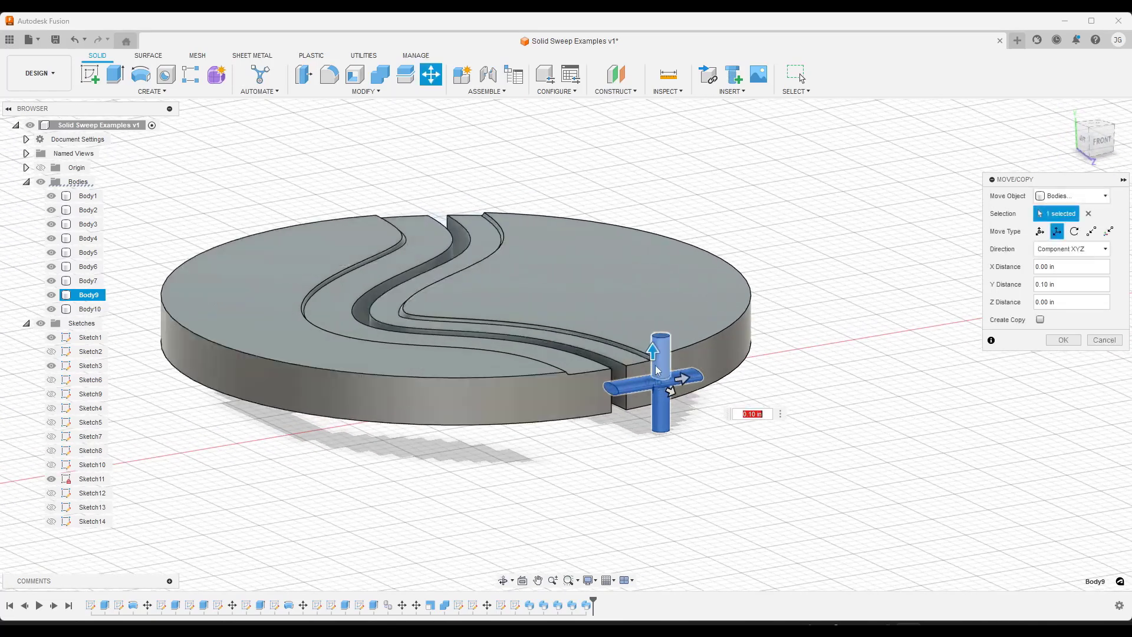
{"action": "left_click_drag", "start_coordinate": [654, 348], "coordinate": [655, 338]}
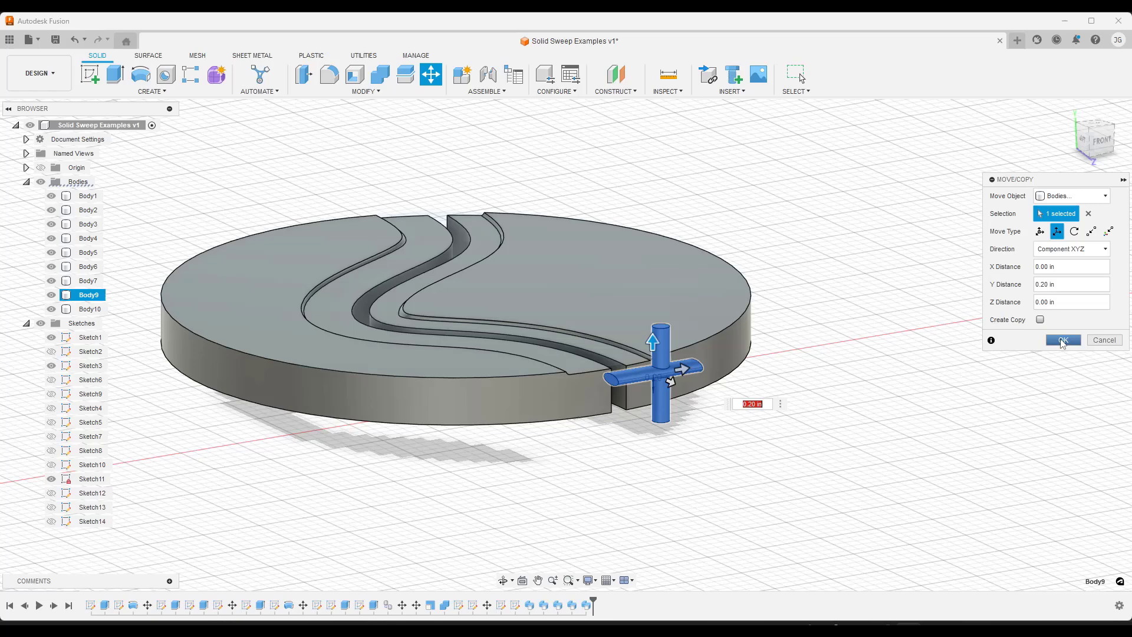
{"action": "left_click", "coordinate": [1063, 341]}
Reorder the timeline so the cutter's move comes before the disc's sweep cut, and inspect the recomputed channel.
{"action": "scroll", "coordinate": [706, 317], "scroll_direction": "down", "scroll_amount": 2}
{"action": "left_click", "coordinate": [602, 607]}
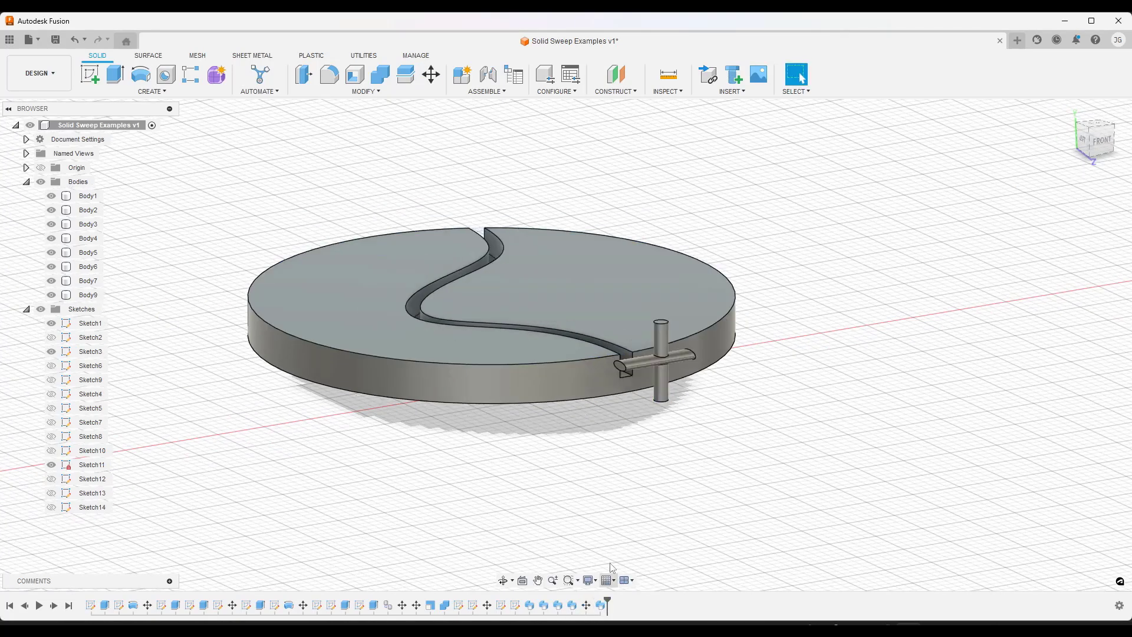
{"action": "scroll", "coordinate": [637, 394], "scroll_direction": "up", "scroll_amount": 3}
{"action": "mouse_move", "coordinate": [666, 386]}
{"action": "middle_mouse_down", "text": "shift"}
{"action": "mouse_move", "coordinate": [620, 372]}
{"action": "mouse_move", "coordinate": [680, 387]}
{"action": "middle_mouse_up", "text": "shift"}
Edit the cutter's move feature to a free move that rotates Body9 by a Z angle of 30 degrees, with zero distances.
{"action": "right_click", "coordinate": [585, 606]}
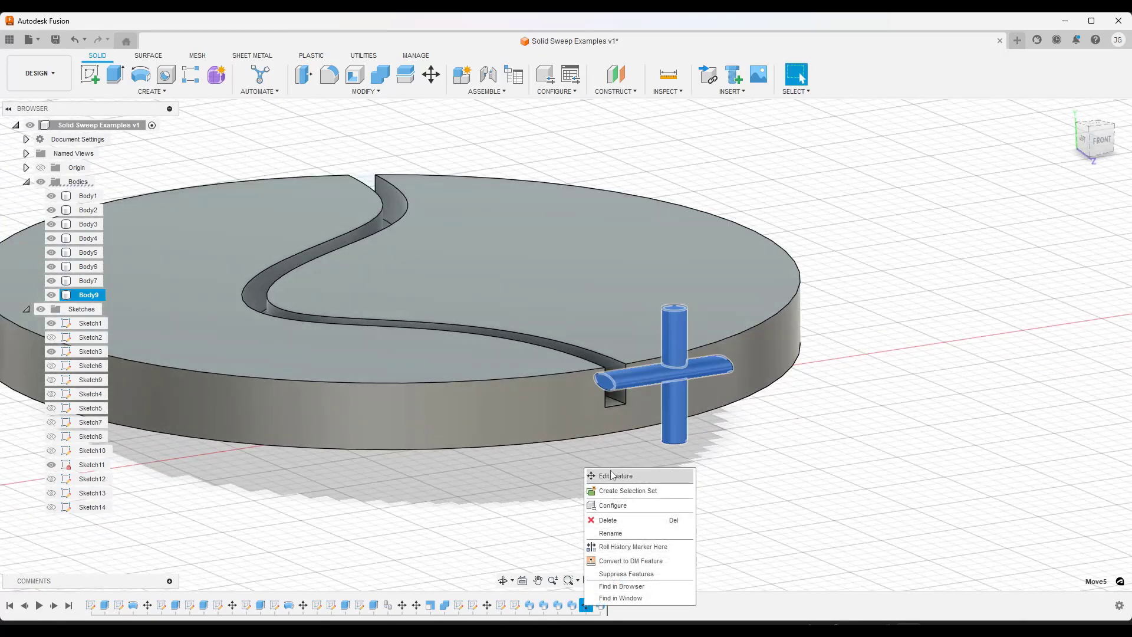
{"action": "left_click", "coordinate": [614, 476]}
{"action": "left_click", "coordinate": [1075, 231]}
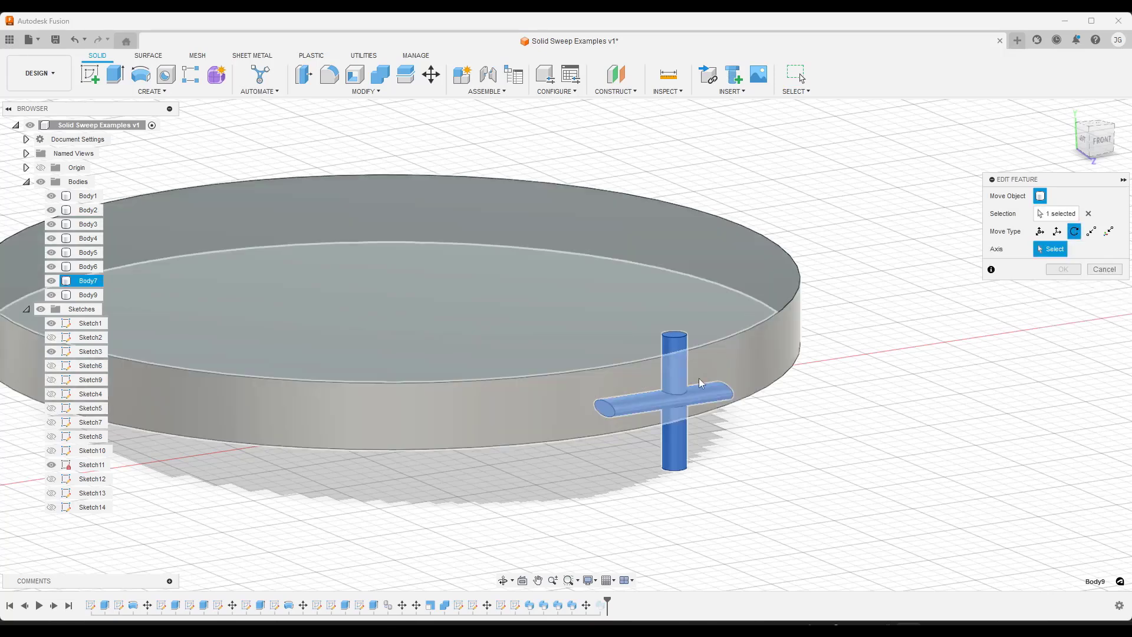
{"action": "left_click", "coordinate": [1040, 232]}
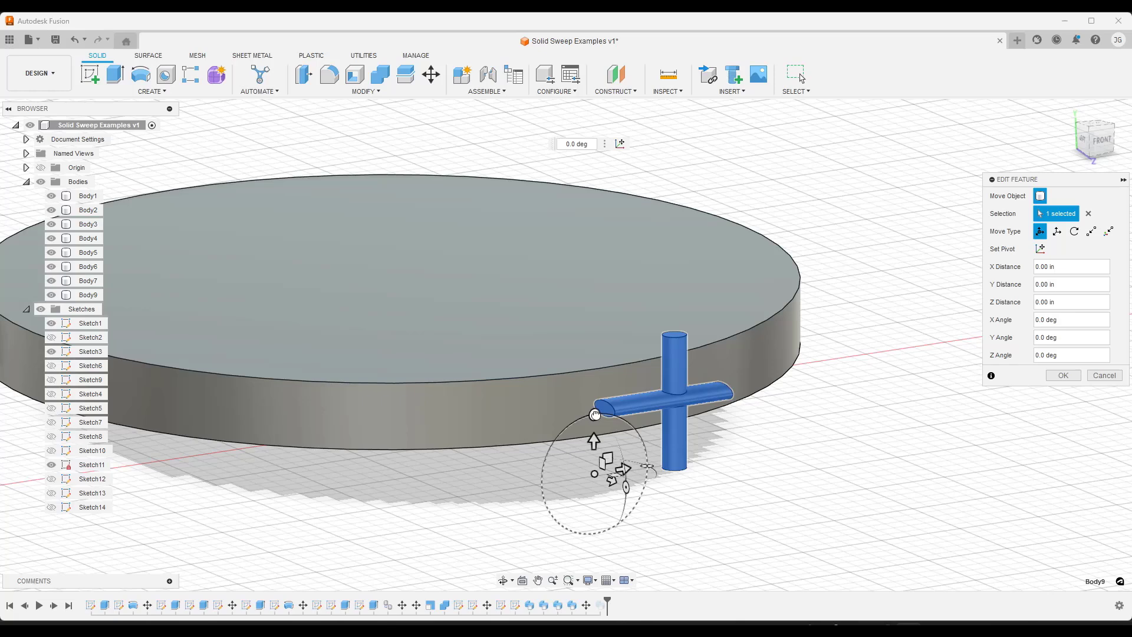
{"action": "left_click_drag", "start_coordinate": [595, 415], "coordinate": [567, 426]}
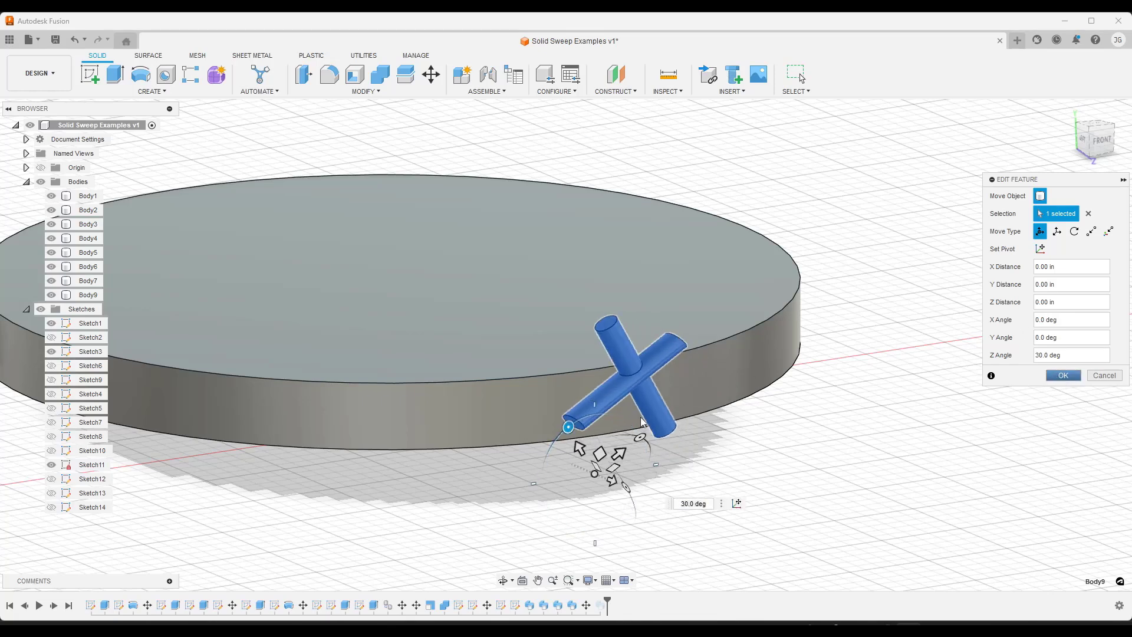
{"action": "key", "text": "Return"}
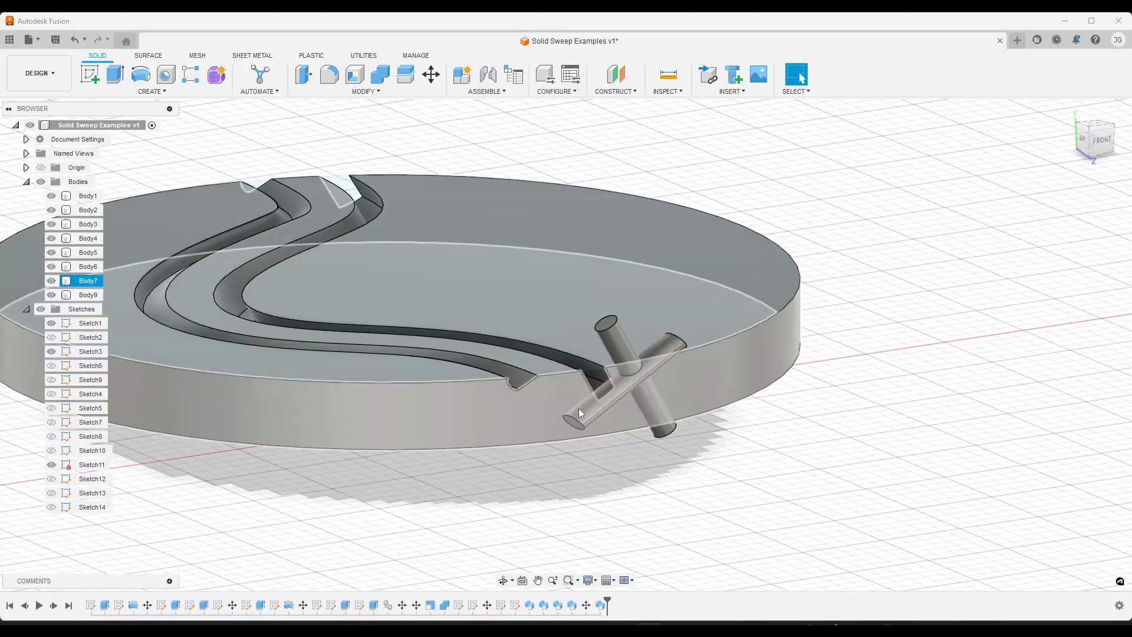
Examine the angled channel across the disc and the L-shaped slot in the tall cylinder.
{"action": "middle_click_drag", "start_coordinate": [606, 423], "coordinate": [576, 397], "text": "shift"}
{"action": "left_click", "coordinate": [578, 393]}
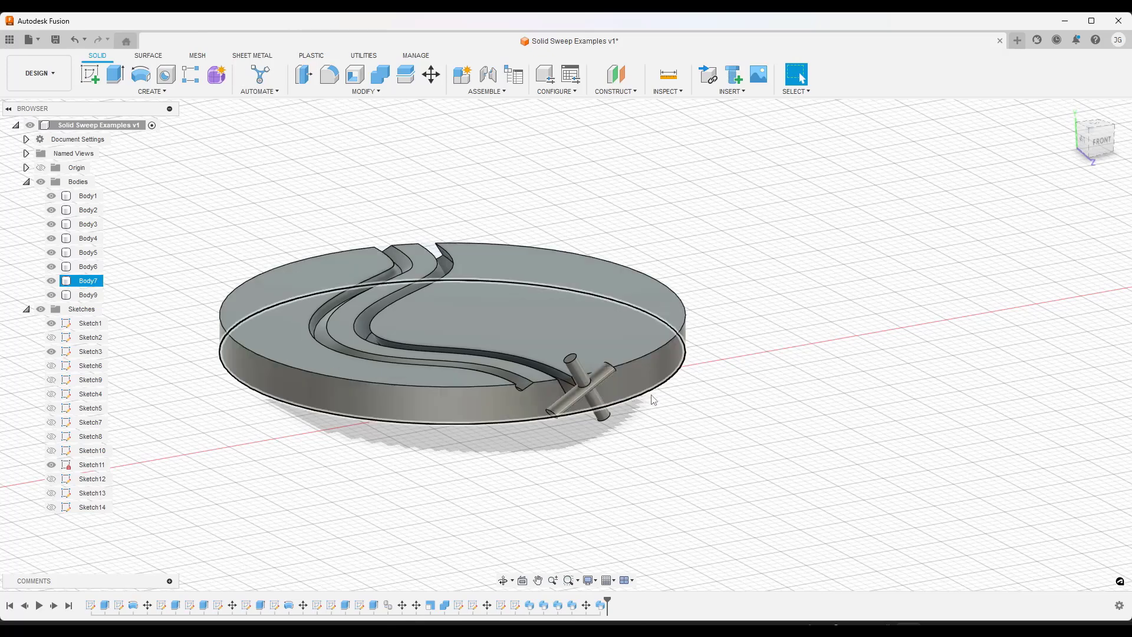
{"action": "scroll", "coordinate": [614, 379], "scroll_direction": "down", "scroll_amount": 8}
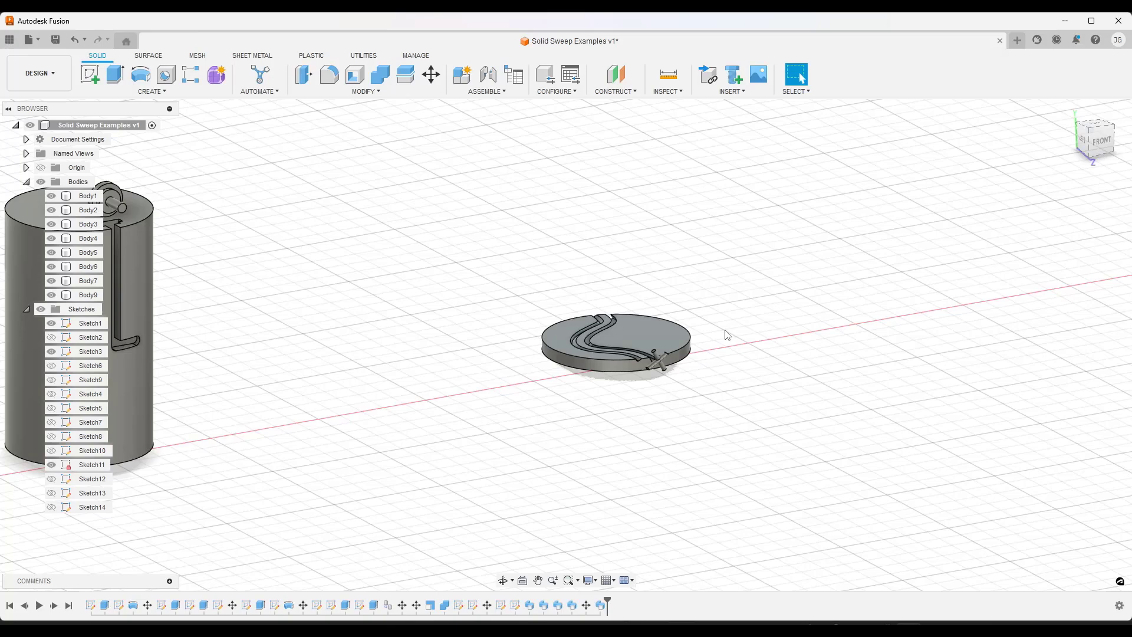
{"action": "scroll", "coordinate": [325, 252], "scroll_direction": "up", "scroll_amount": 6}
{"action": "left_click", "coordinate": [326, 251]}
{"action": "scroll", "coordinate": [326, 251], "scroll_direction": "up", "scroll_amount": 5}
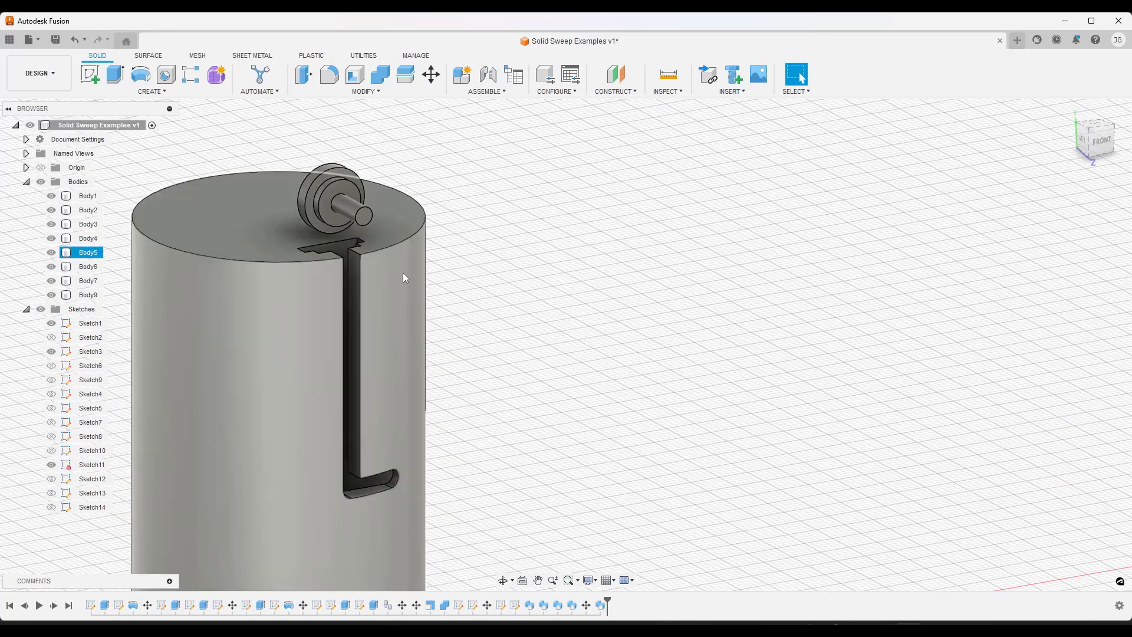
{"action": "left_click", "coordinate": [273, 114]}
{"action": "left_click", "coordinate": [163, 92]}
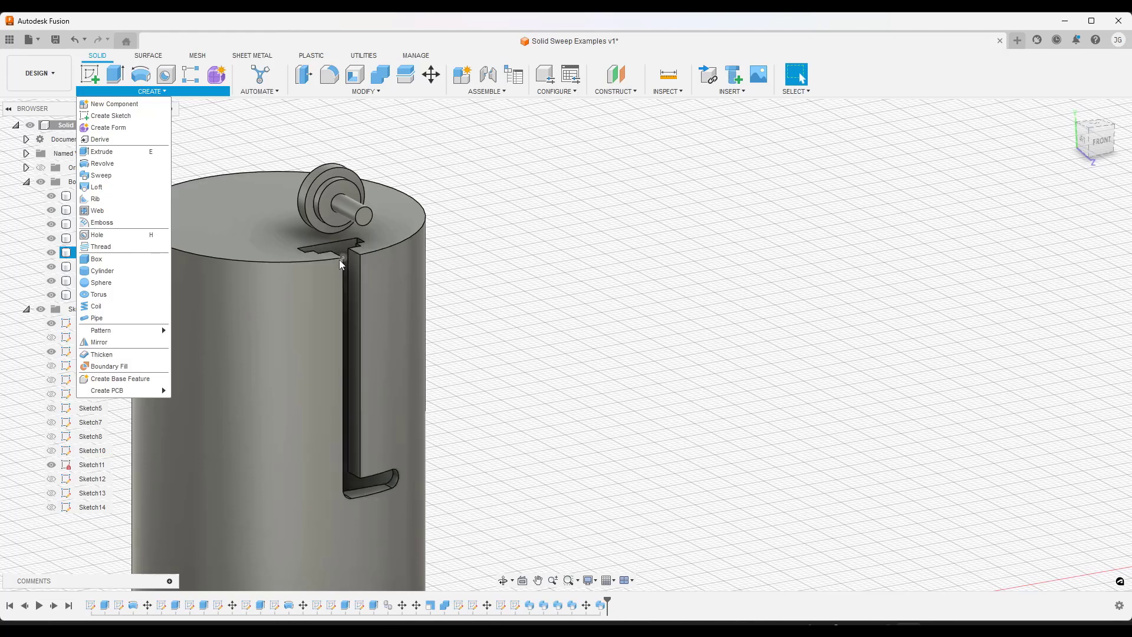
{"action": "left_click", "coordinate": [346, 251]}
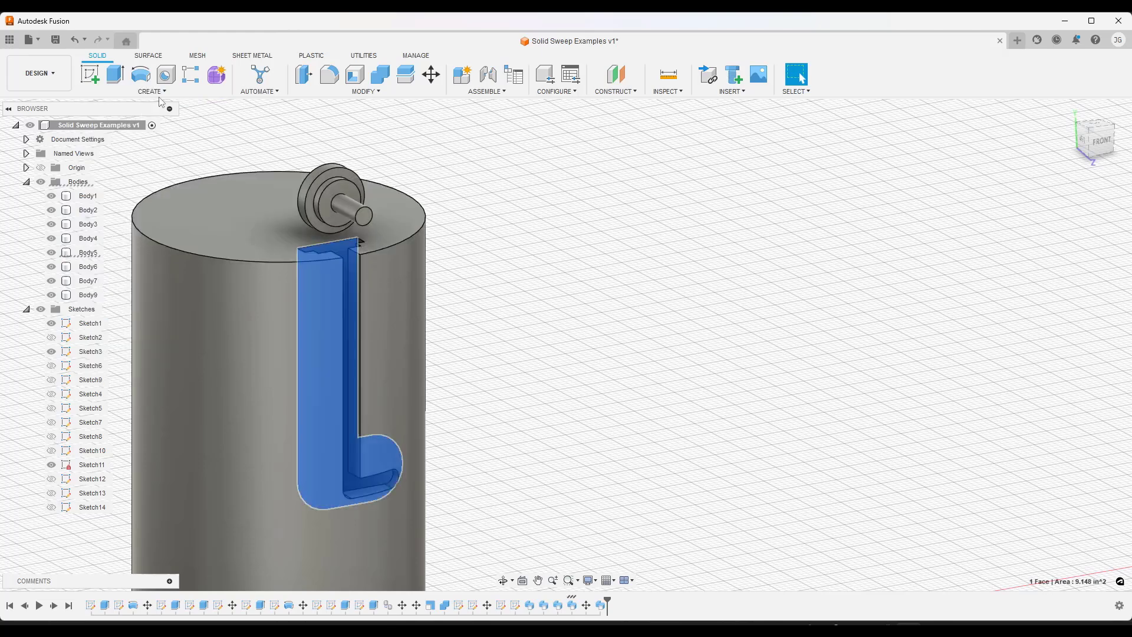
{"action": "left_click", "coordinate": [187, 135]}
{"action": "left_click", "coordinate": [147, 91]}
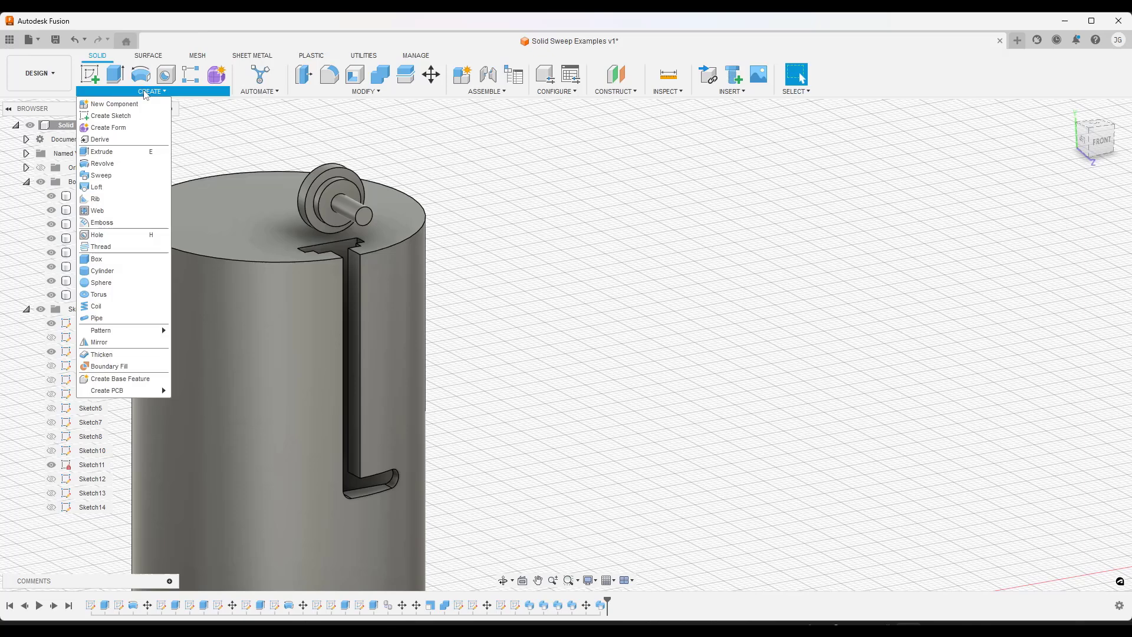
{"action": "mouse_move", "coordinate": [113, 332]}
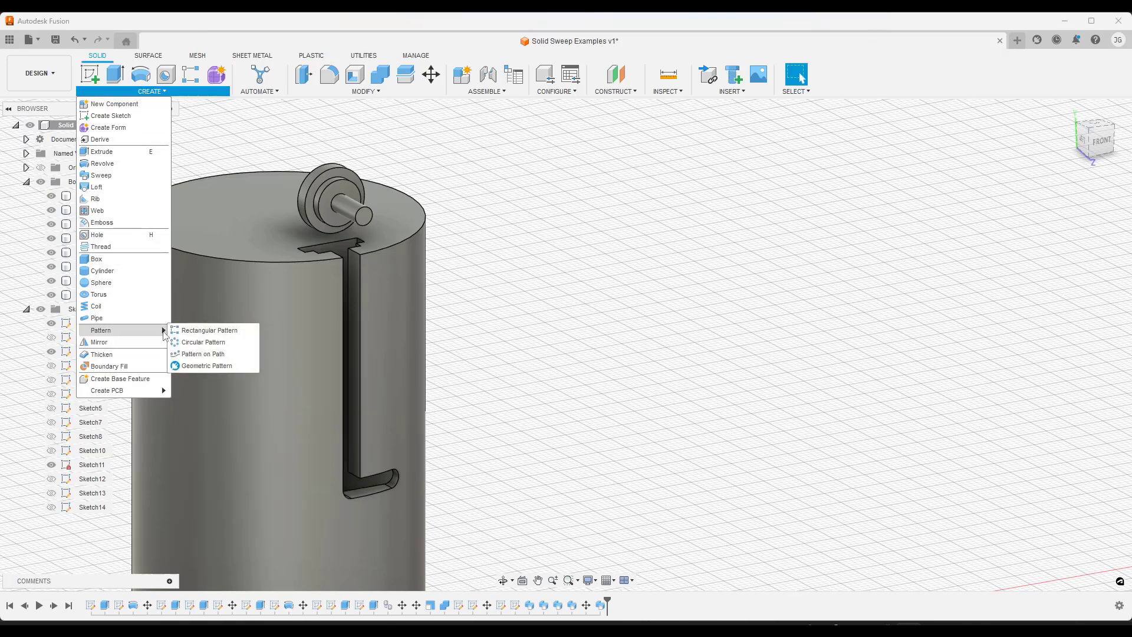
{"action": "left_click", "coordinate": [202, 342]}
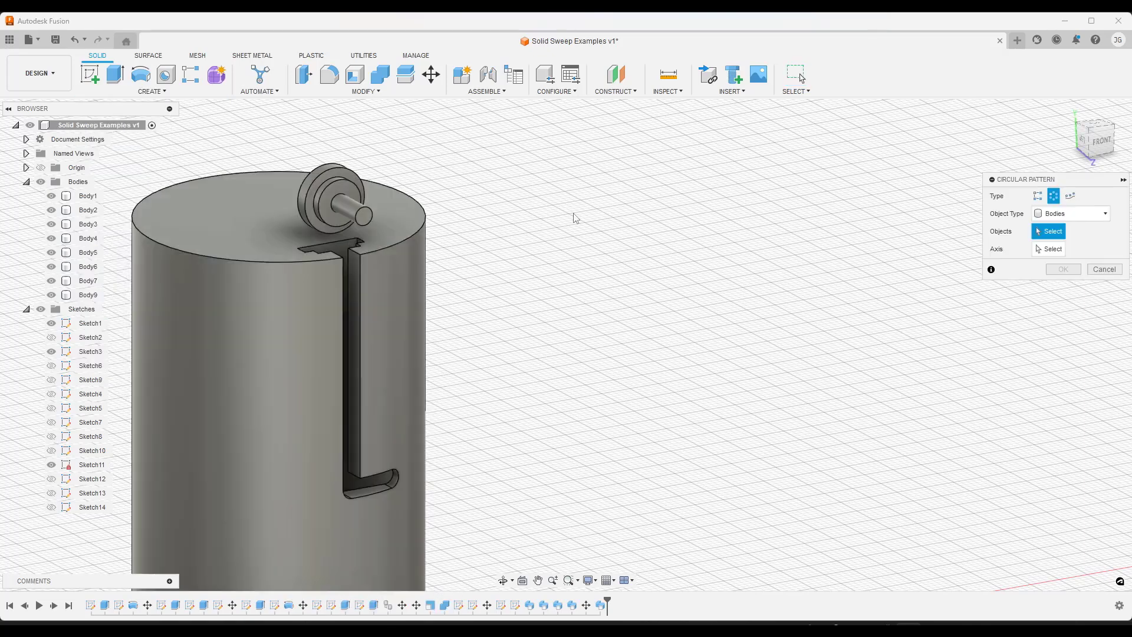
{"action": "left_click", "coordinate": [1072, 215]}
{"action": "left_click", "coordinate": [1059, 251]}
{"action": "left_click", "coordinate": [342, 248]}
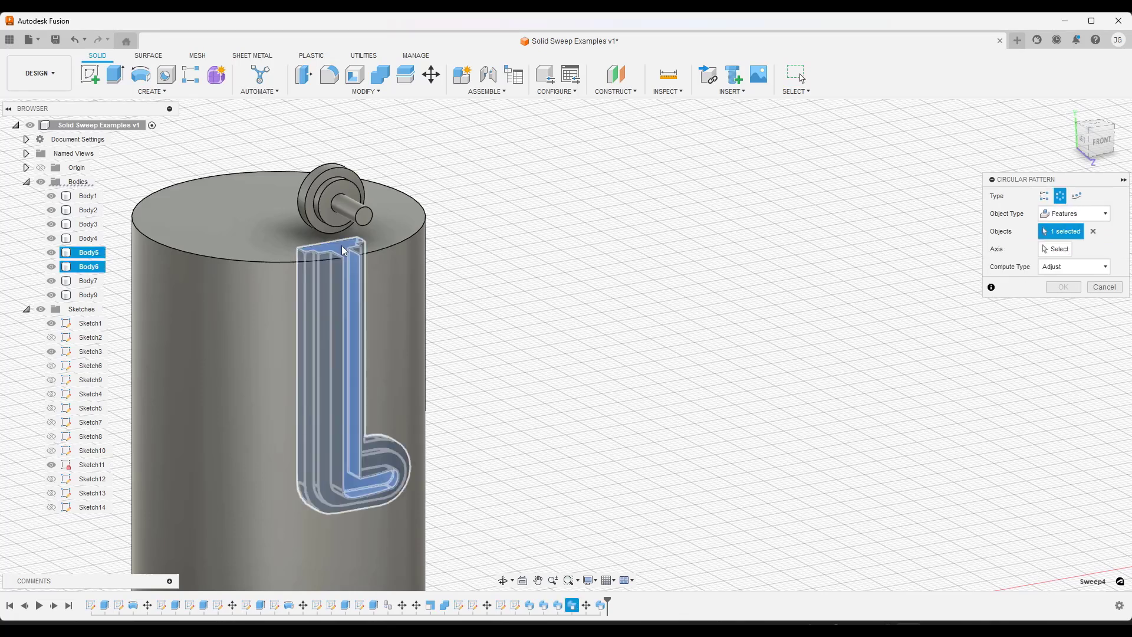
{"action": "left_click", "coordinate": [1057, 250]}
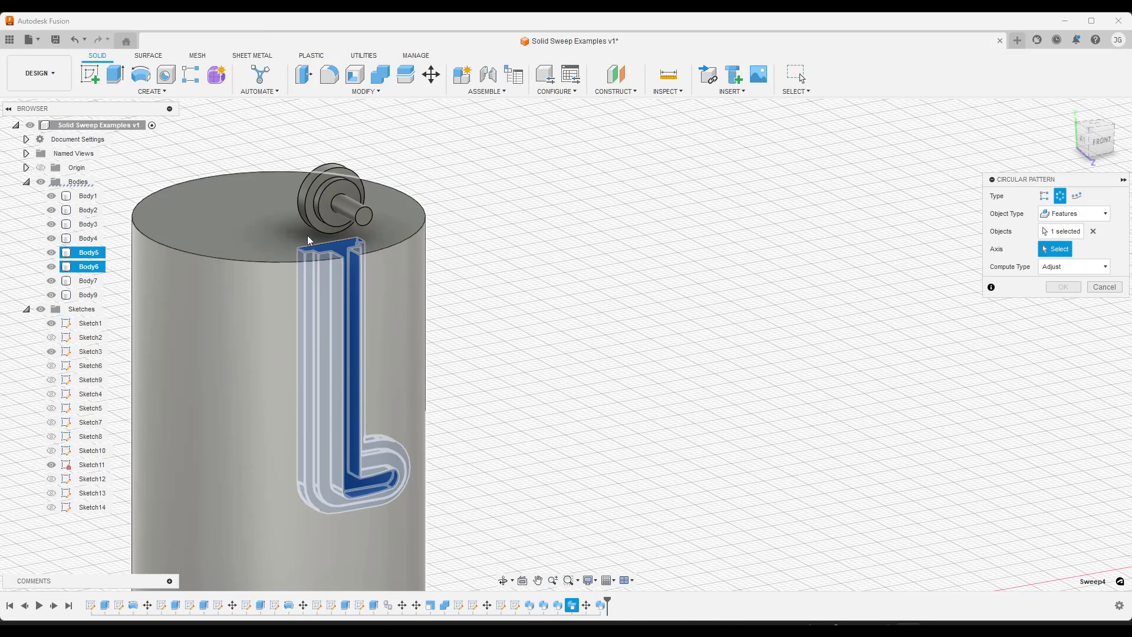
Construct a center axis through the tall cylinder's outer cylindrical face.
{"action": "left_click", "coordinate": [625, 96]}
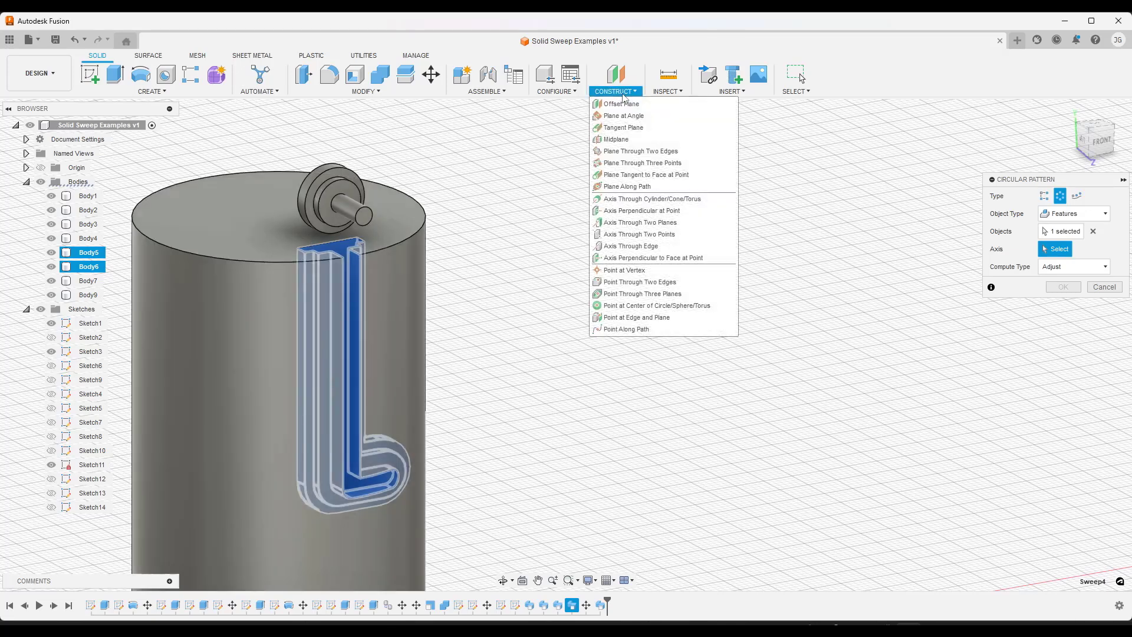
{"action": "left_click", "coordinate": [648, 200]}
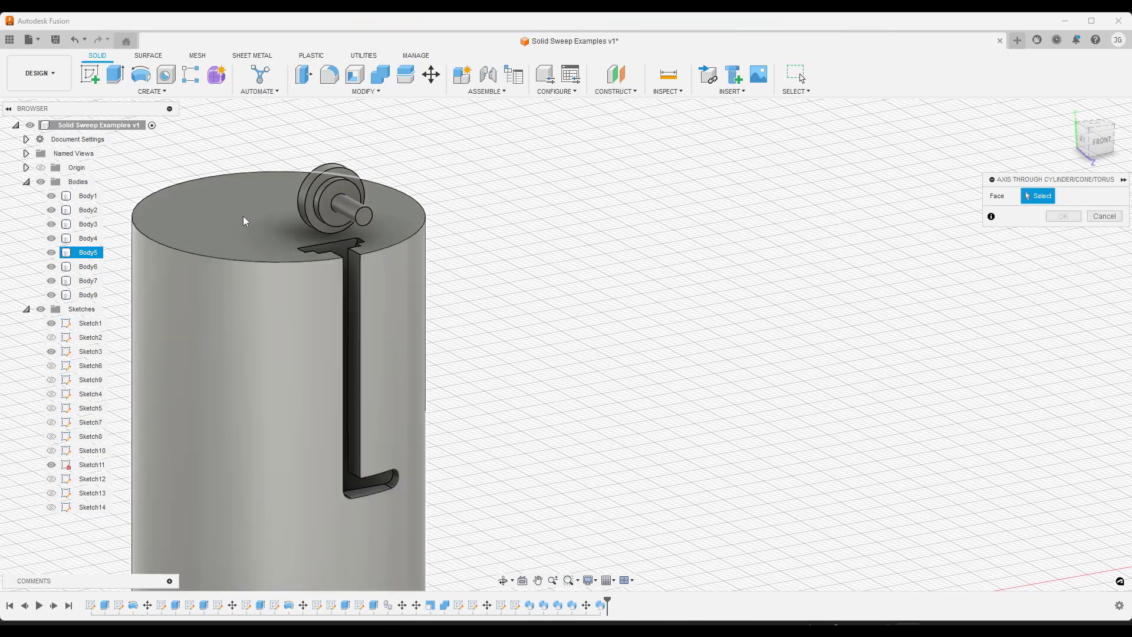
{"action": "left_click", "coordinate": [200, 253]}
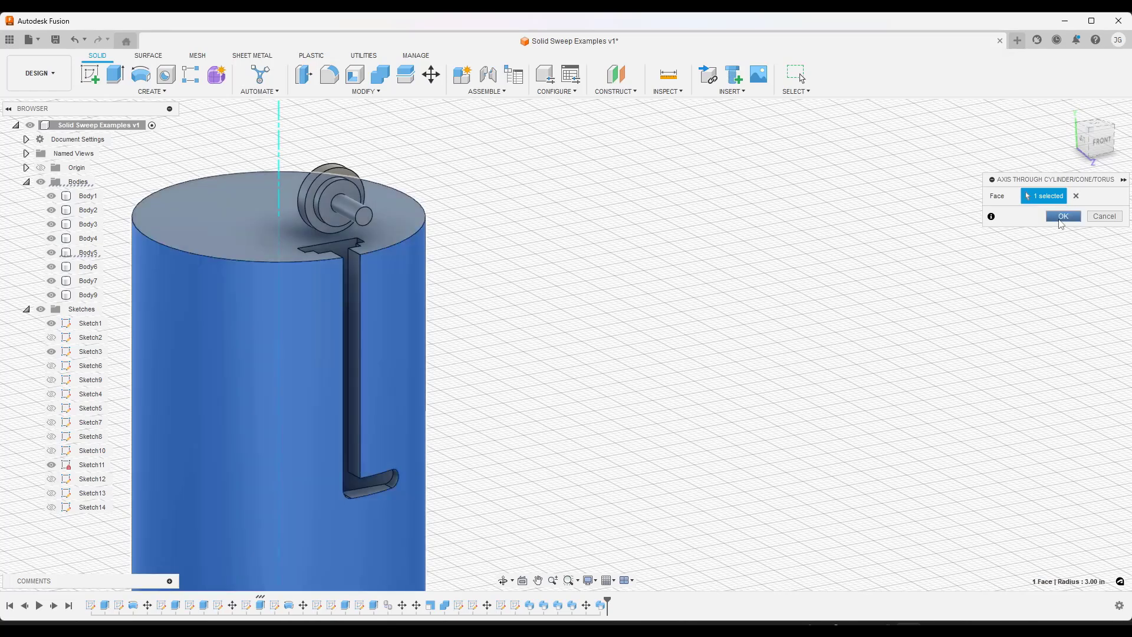
{"action": "left_click", "coordinate": [1063, 216]}
Circular-pattern the L-shaped slot's sweep feature around the cylinder's construction axis, with Full distribution and a quantity of 4.
{"action": "left_click", "coordinate": [155, 91]}
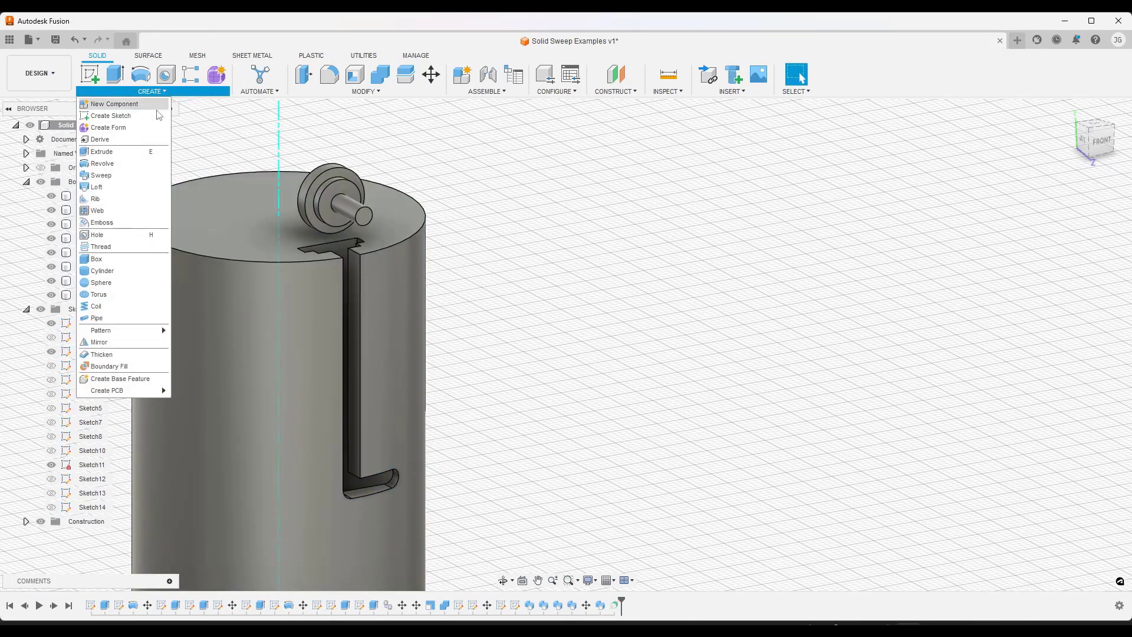
{"action": "mouse_move", "coordinate": [115, 337]}
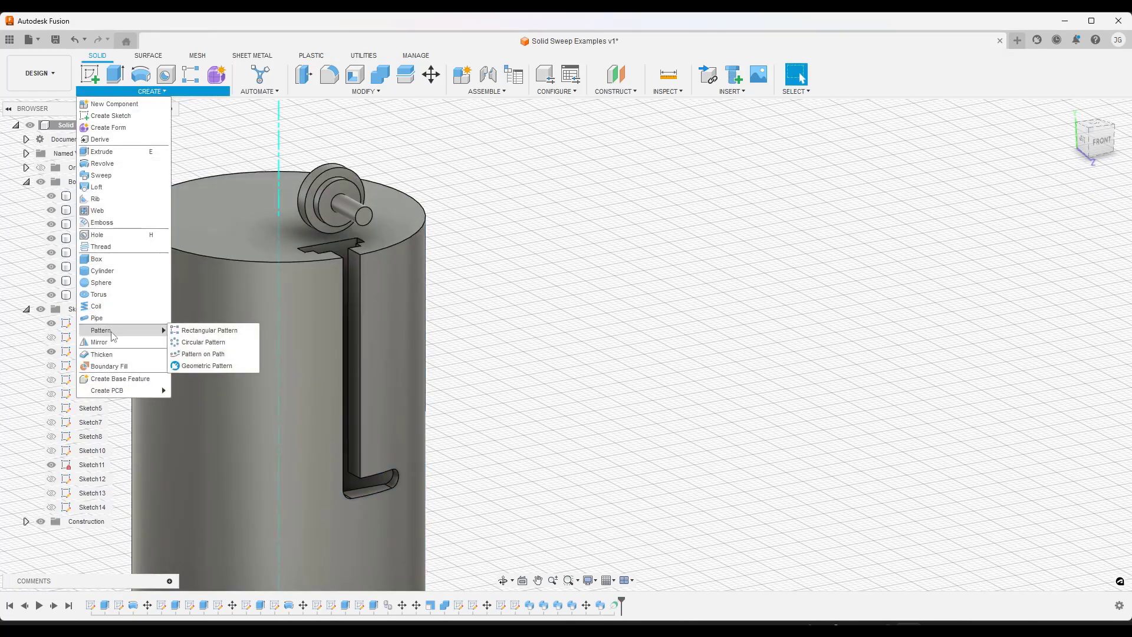
{"action": "left_click", "coordinate": [196, 343]}
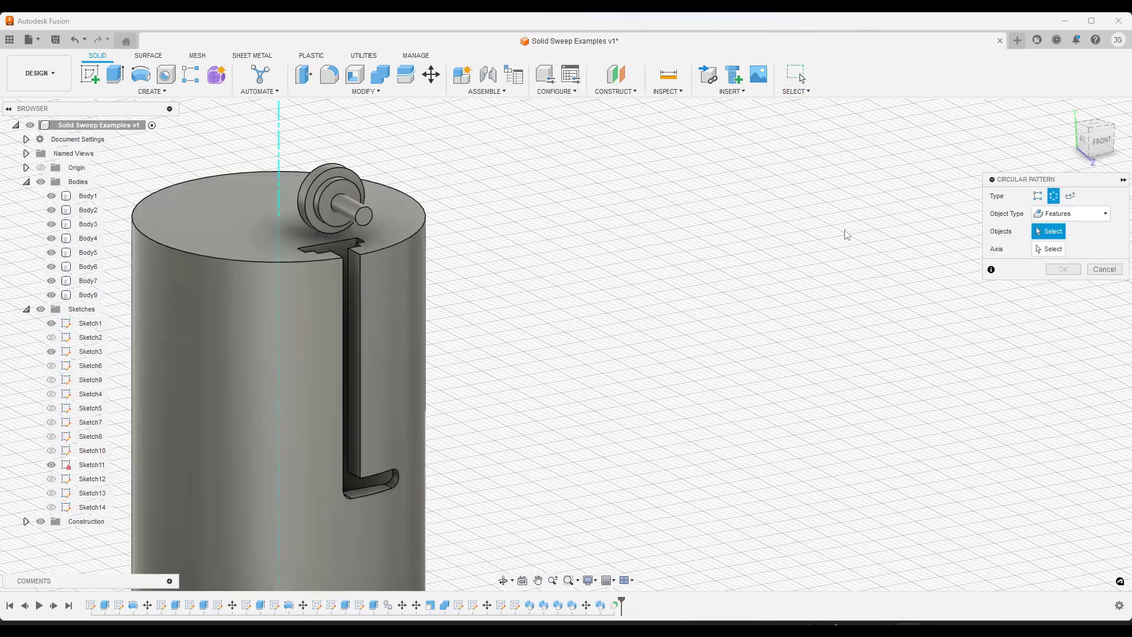
{"action": "left_click", "coordinate": [344, 251]}
{"action": "left_click", "coordinate": [1056, 250]}
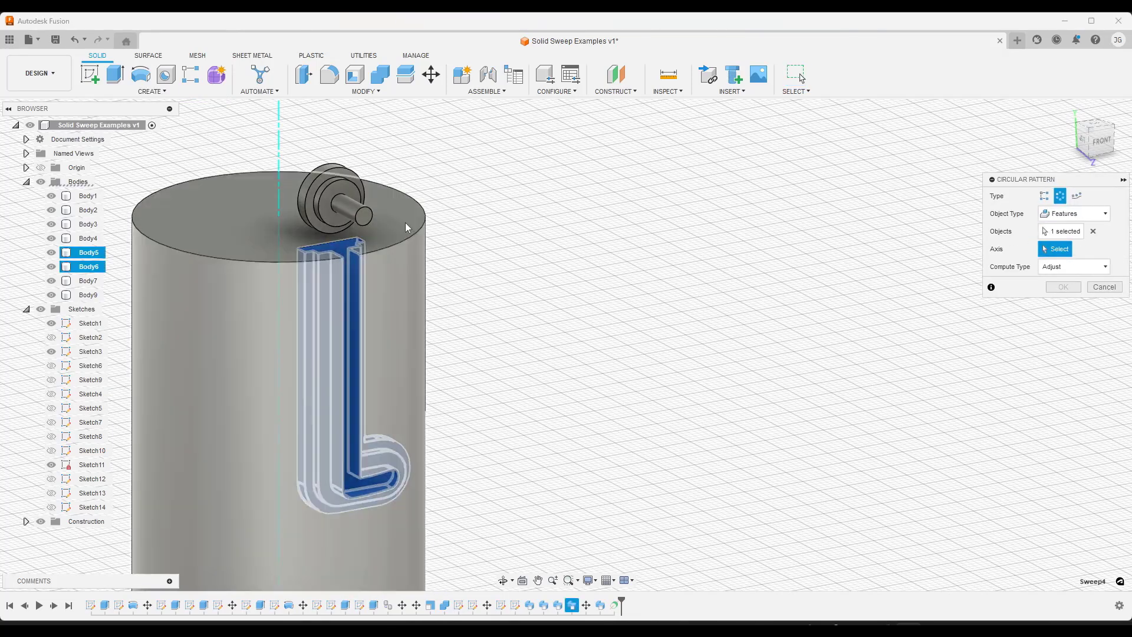
{"action": "left_click", "coordinate": [277, 168]}
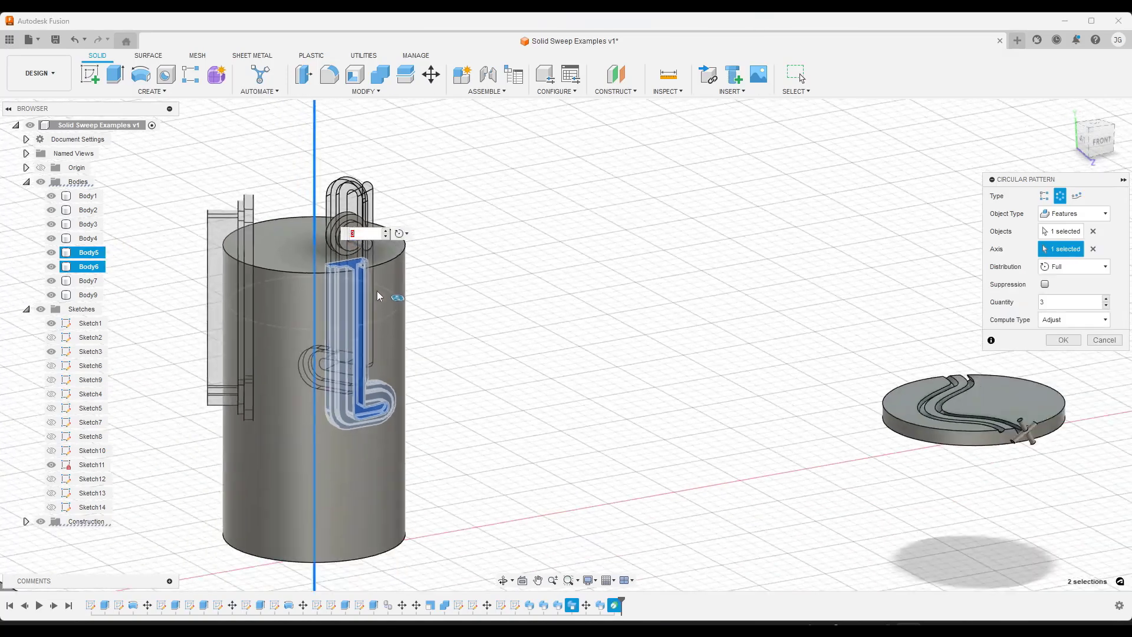
{"action": "middle_click_drag", "start_coordinate": [377, 291], "coordinate": [413, 301], "text": "shift"}
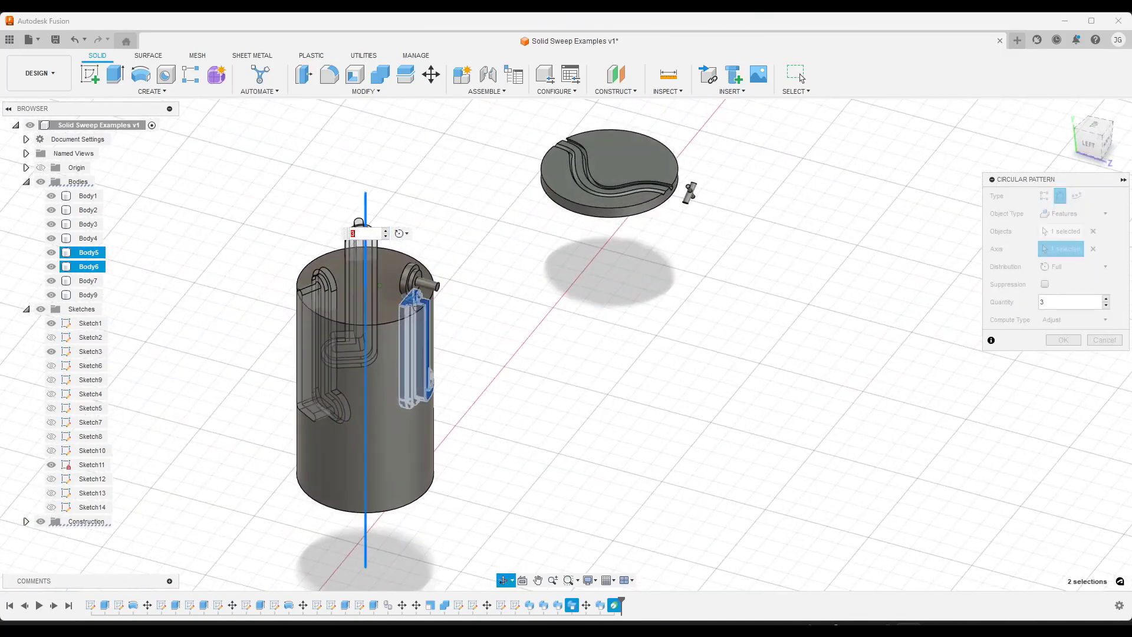
{"action": "left_click", "coordinate": [1107, 299]}
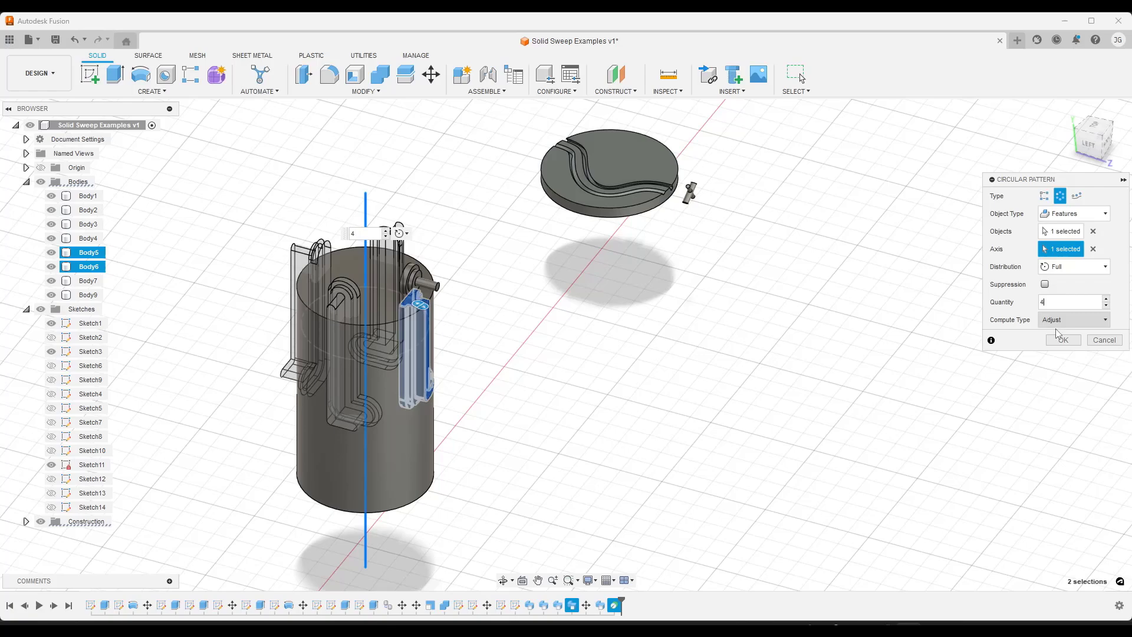
{"action": "left_click", "coordinate": [1064, 341]}
Examine the patterned L-shaped slots around the tall cylinder from several angles and distances.
{"action": "middle_click_drag", "start_coordinate": [352, 321], "coordinate": [436, 331], "text": "shift"}
{"action": "scroll", "coordinate": [431, 325], "scroll_direction": "up", "scroll_amount": 3}
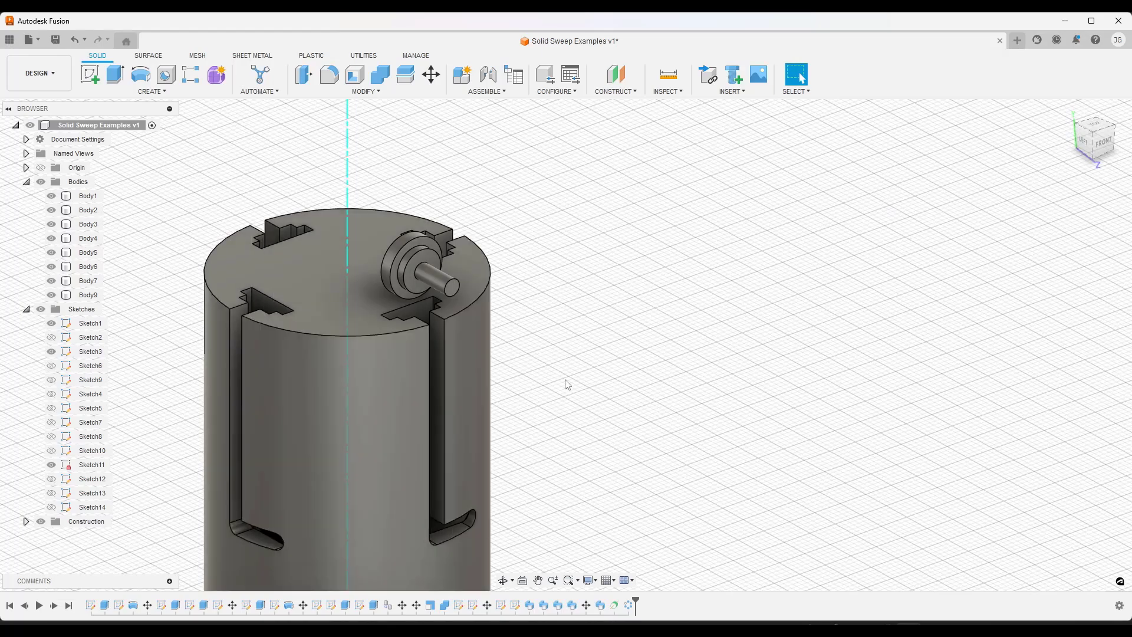
{"action": "left_click", "coordinate": [503, 580]}
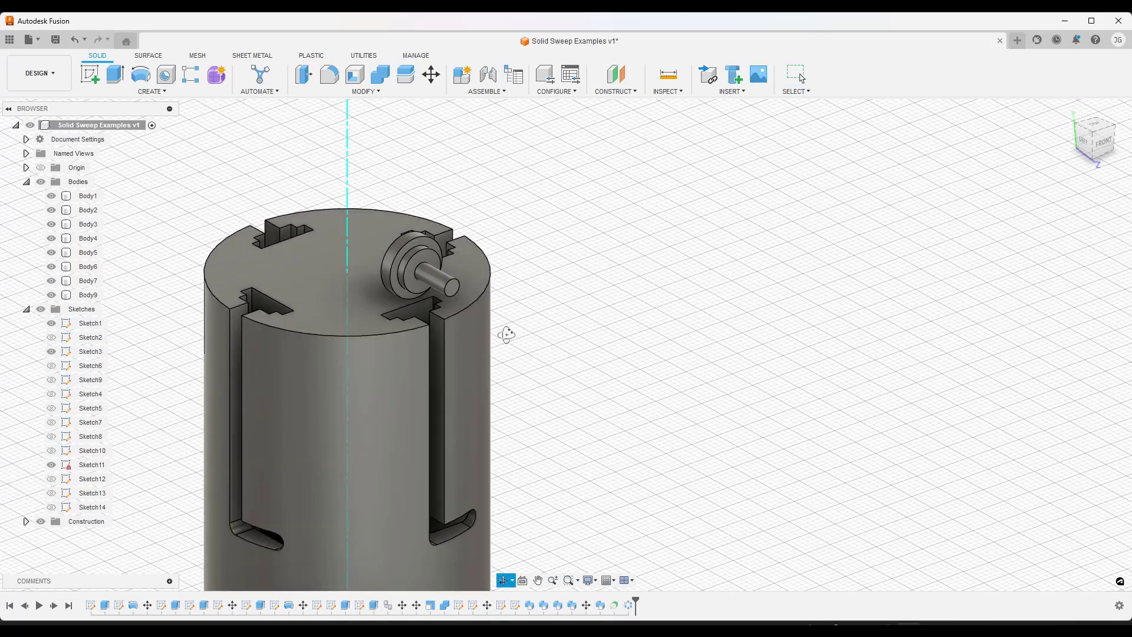
{"action": "left_click_drag", "start_coordinate": [505, 330], "coordinate": [483, 327]}
{"action": "key", "text": "Escape"}
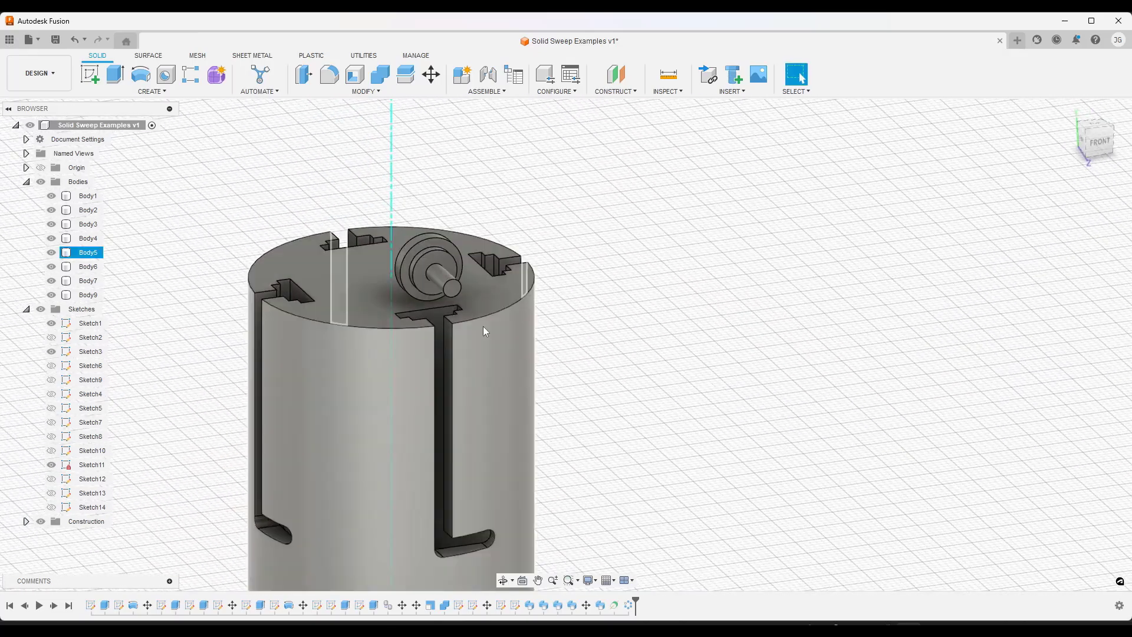
{"action": "scroll", "coordinate": [479, 325], "scroll_direction": "down", "scroll_amount": 3}
{"action": "scroll", "coordinate": [390, 357], "scroll_direction": "up", "scroll_amount": 2}
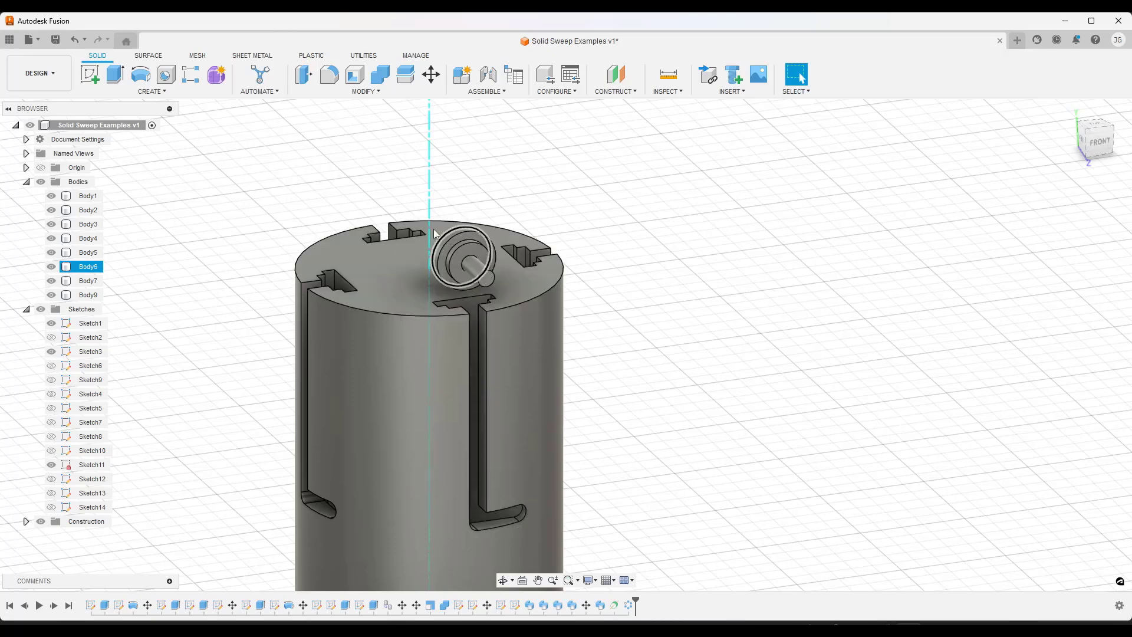
{"action": "scroll", "coordinate": [428, 284], "scroll_direction": "down", "scroll_amount": 2}
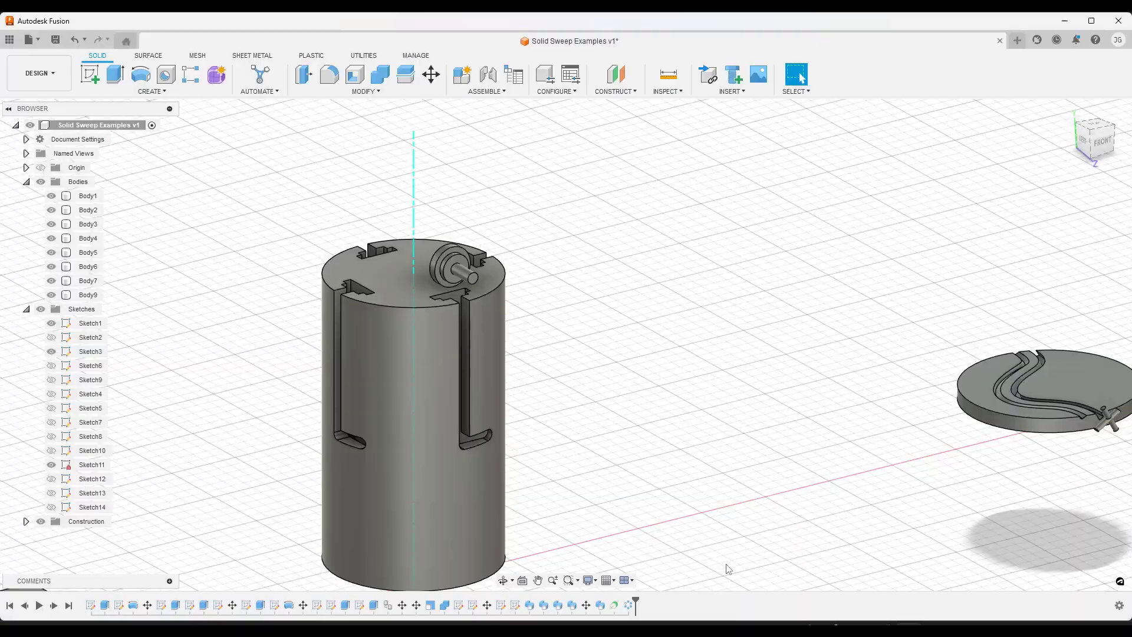